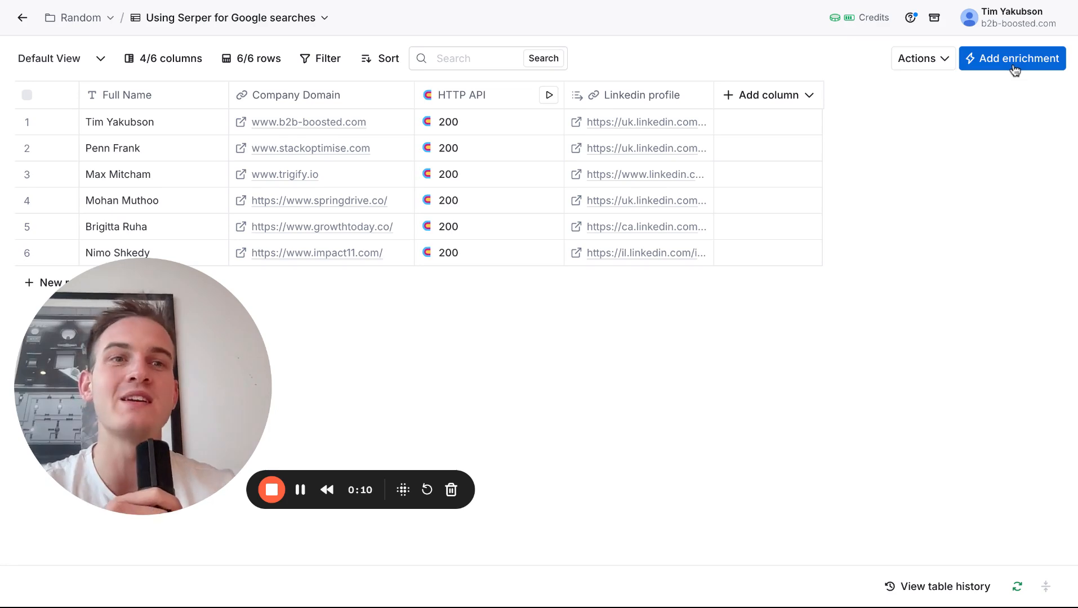
Search the available enrichments for "google search" and close the enrichment list
{"action": "left_click", "coordinate": [1015, 70]}
{"action": "type", "text": "go"}
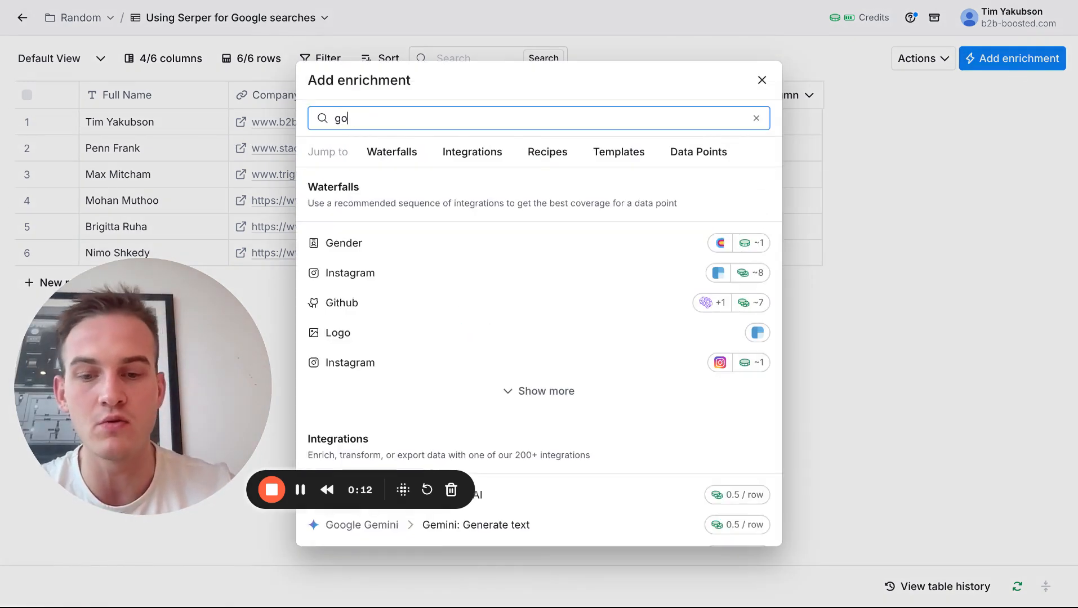
{"action": "type", "text": "ogle search"}
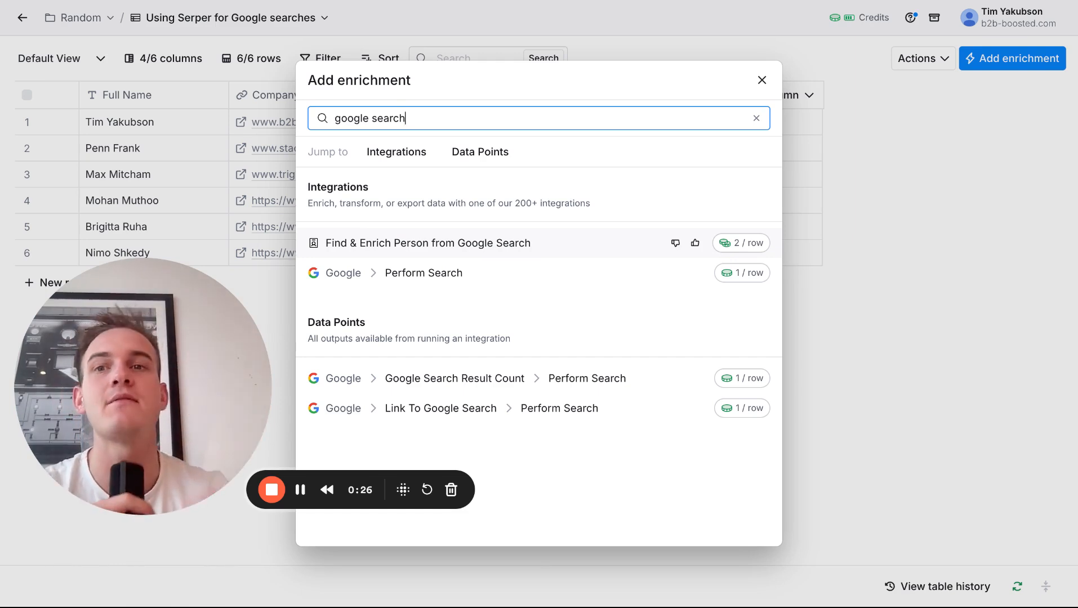
{"action": "left_click", "coordinate": [761, 81]}
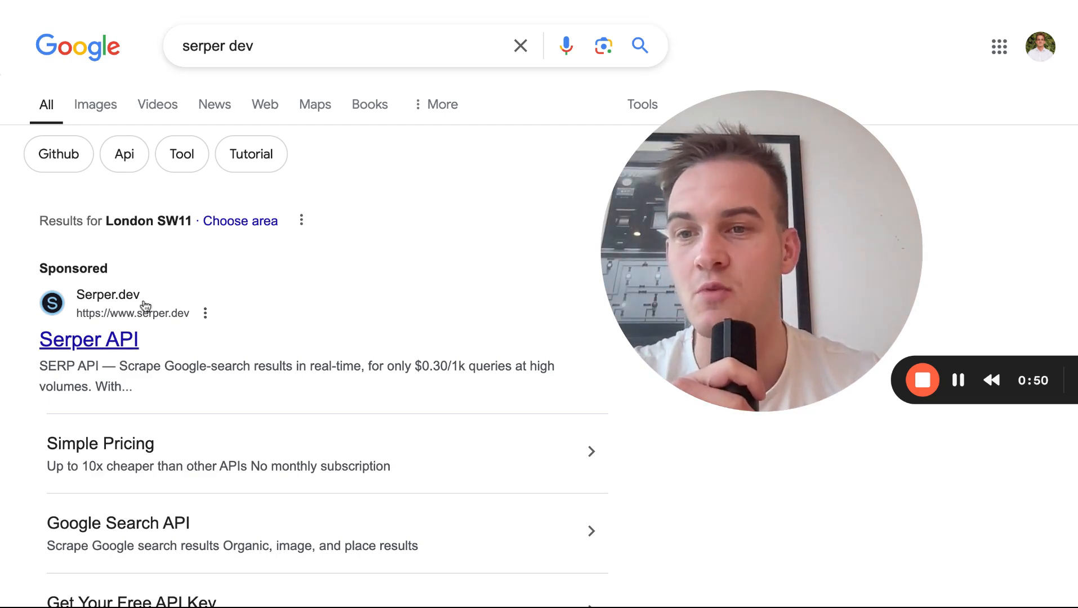
Examine Serper's pricing from the Google results, highlighting the Starter plan's 50k credits, and go on to Serper's homepage
{"action": "left_click", "coordinate": [100, 445]}
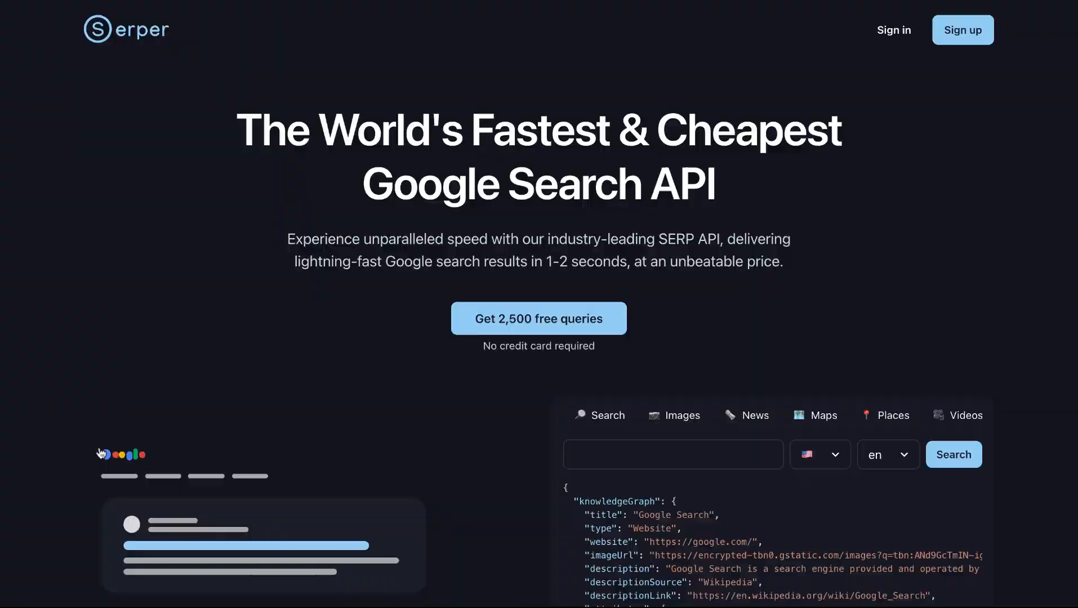
{"action": "scroll", "coordinate": [265, 284], "scroll_direction": "down", "scroll_amount": 3}
{"action": "scroll", "coordinate": [265, 282], "scroll_direction": "down", "scroll_amount": 1}
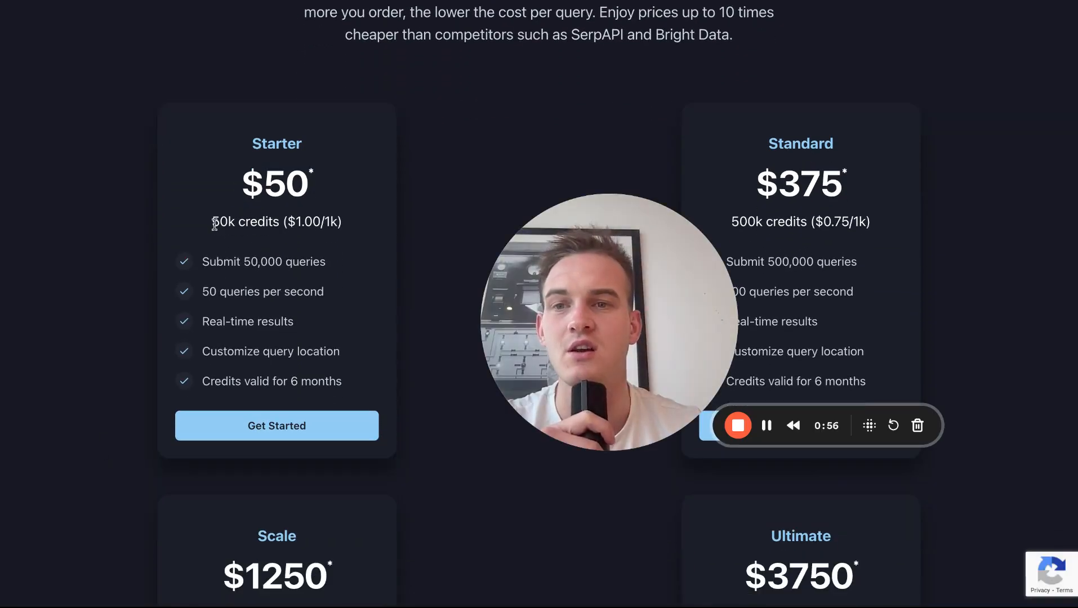
{"action": "left_click_drag", "start_coordinate": [212, 221], "coordinate": [279, 222]}
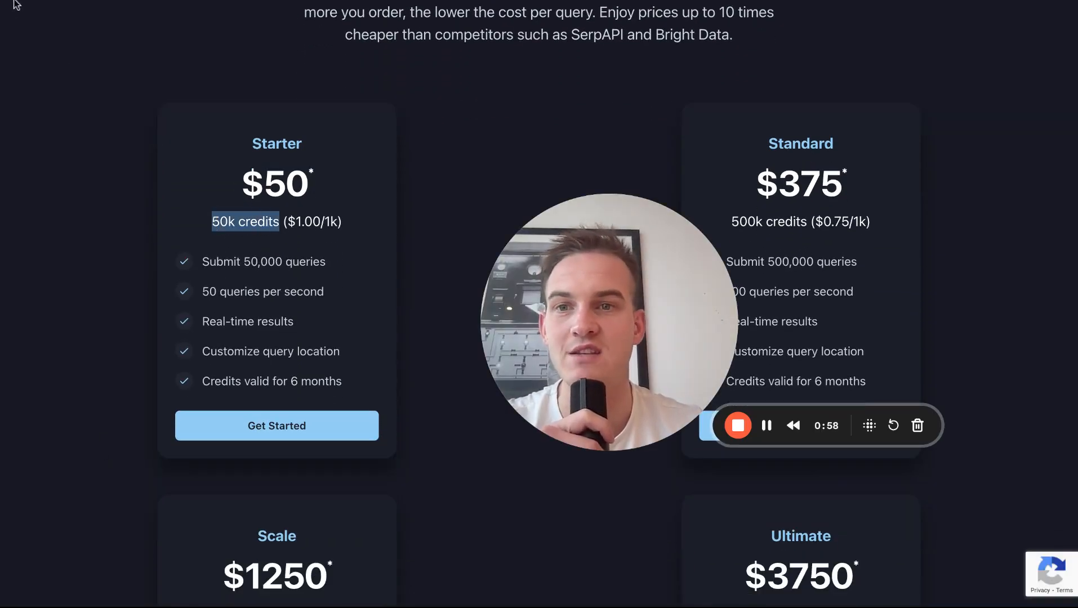
{"action": "key", "text": "alt+Left"}
{"action": "left_click", "coordinate": [107, 342]}
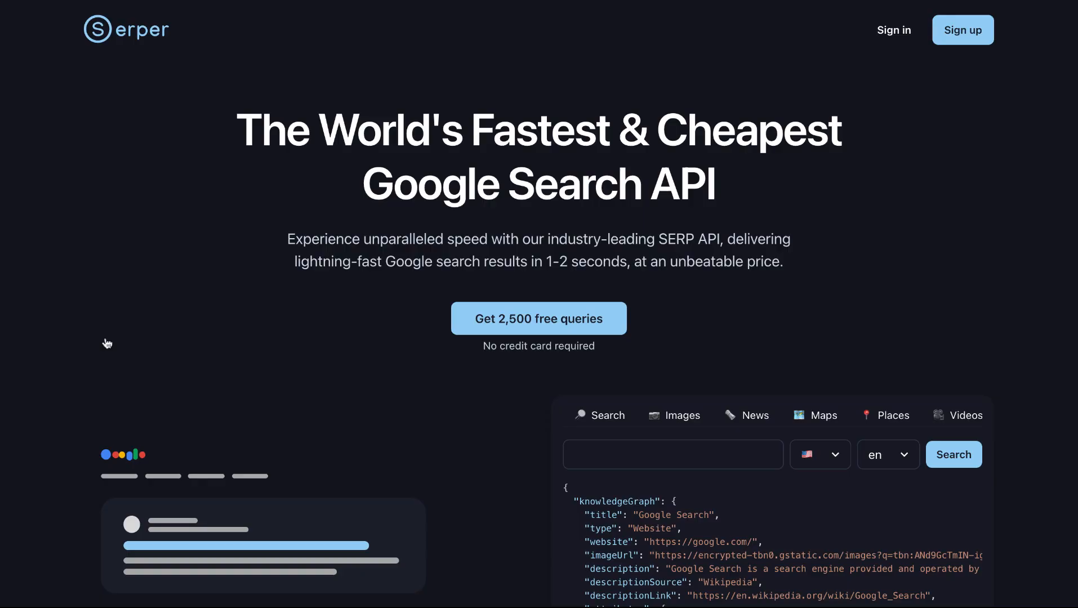
View the Serper account's dashboard, API key page and the Playground's cURL code
{"action": "left_click", "coordinate": [725, 1]}
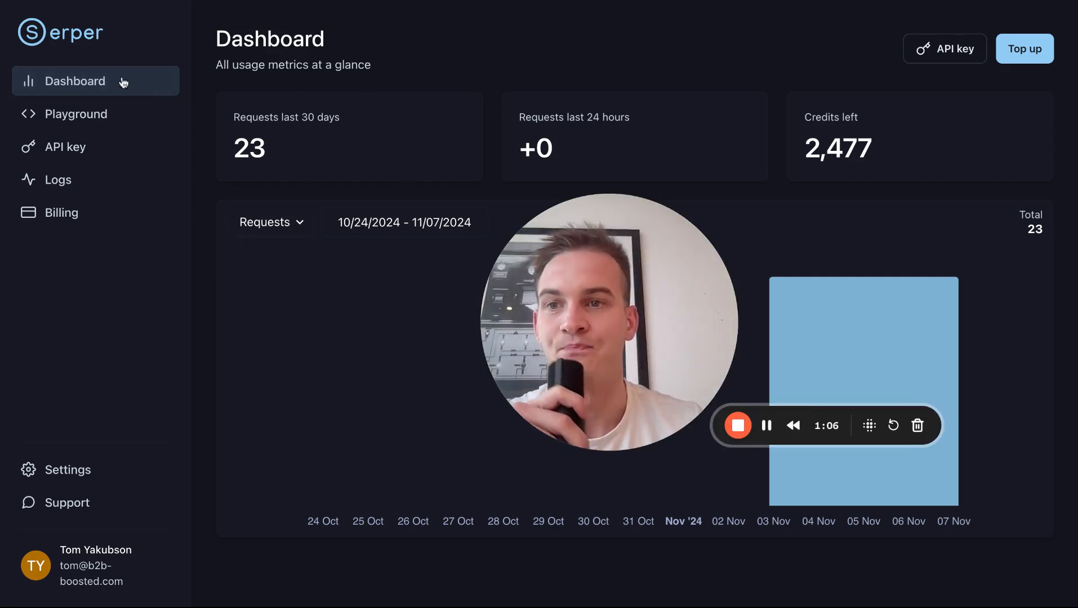
{"action": "left_click", "coordinate": [64, 152]}
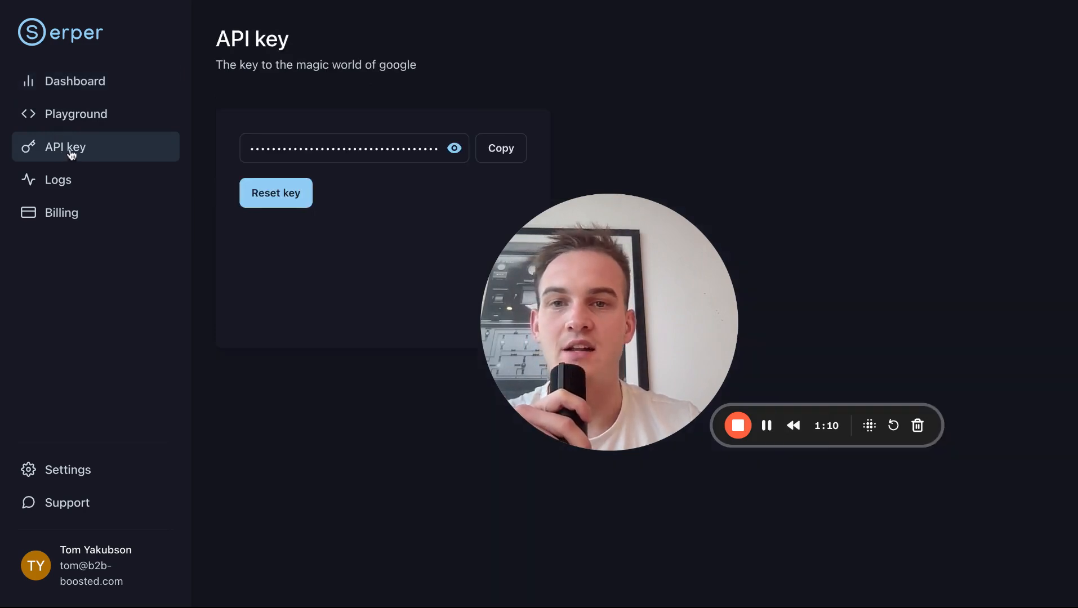
{"action": "left_click", "coordinate": [63, 119]}
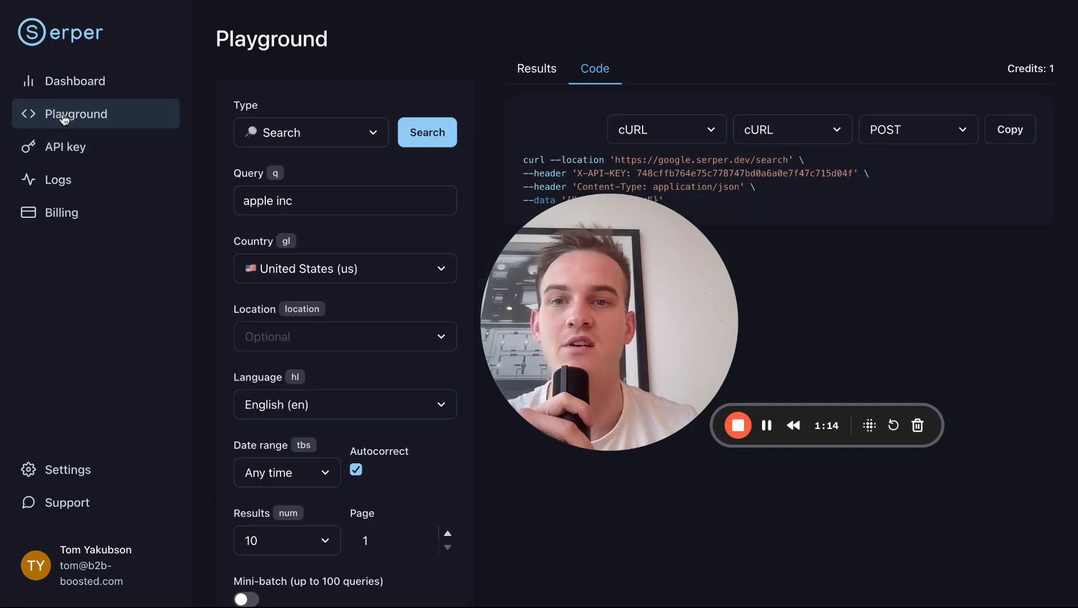
{"action": "left_click_drag", "start_coordinate": [587, 305], "coordinate": [170, 248]}
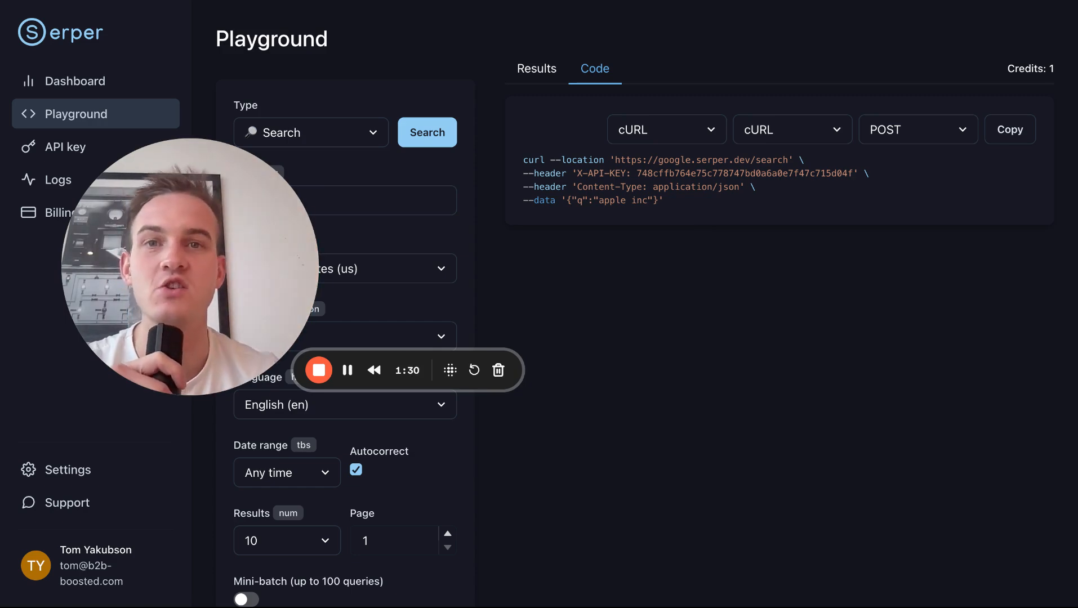
Switch to the Clay table, open the HTTP API column's settings and examine the search query in the request body
{"action": "key", "text": "ctrl+Tab"}
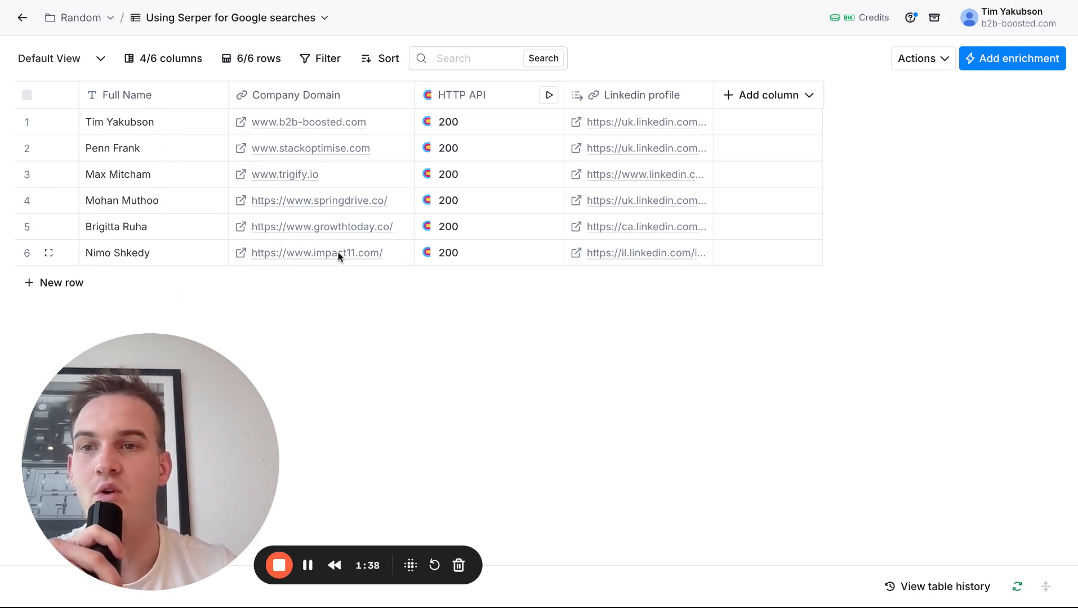
{"action": "left_click", "coordinate": [490, 98]}
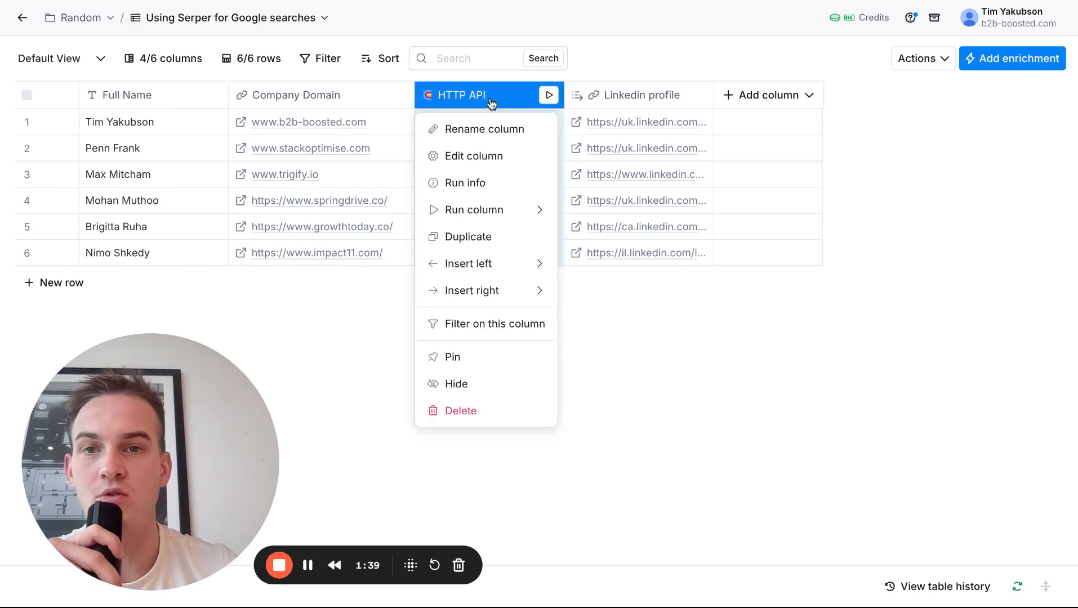
{"action": "left_click", "coordinate": [499, 153]}
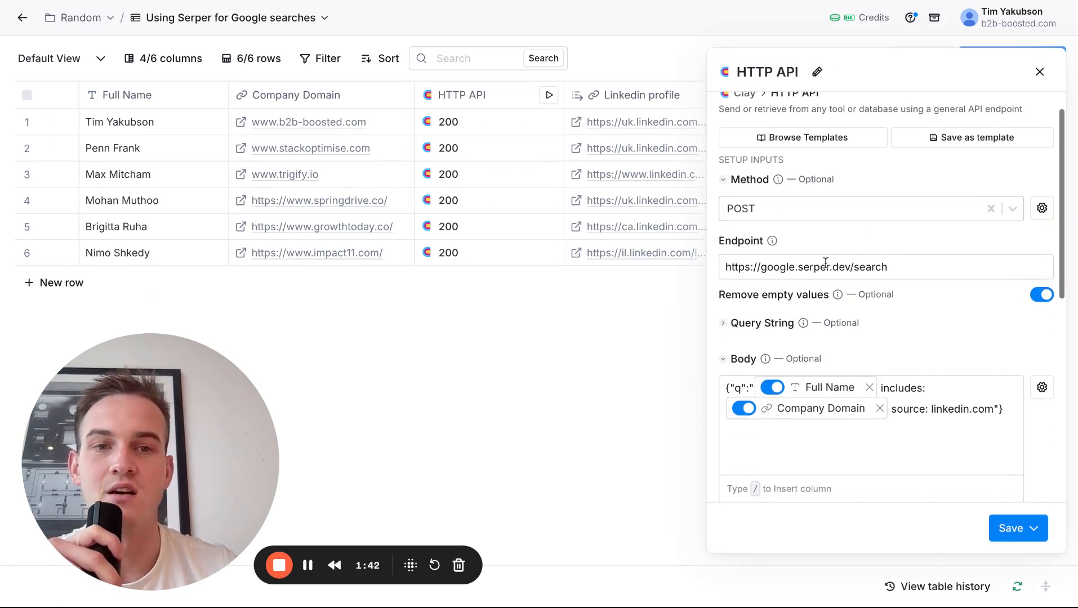
{"action": "left_click", "coordinate": [930, 411]}
{"action": "mouse_move", "coordinate": [800, 389]}
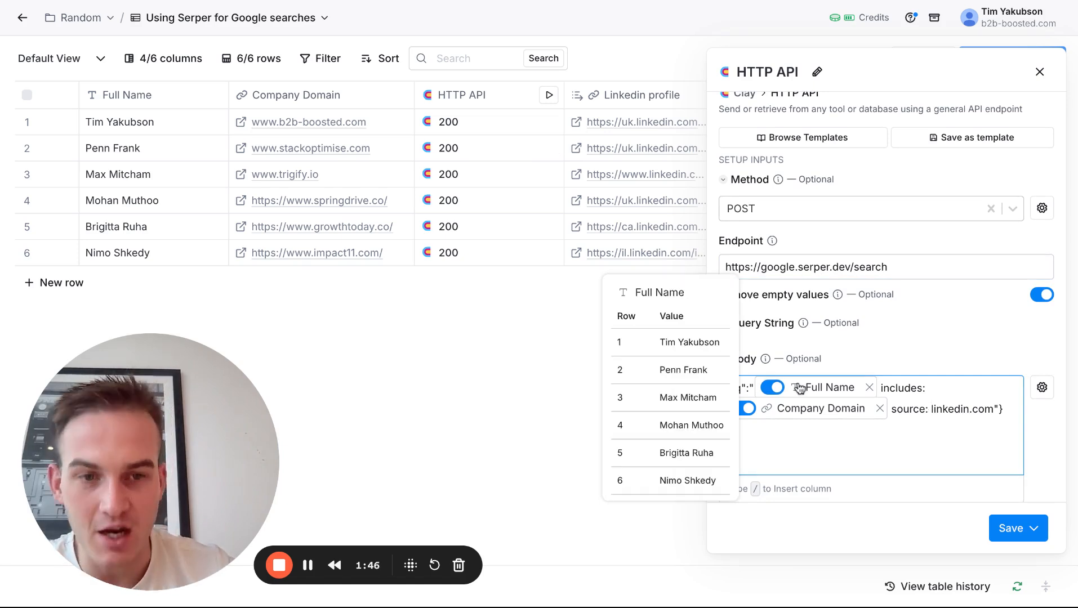
{"action": "left_click_drag", "start_coordinate": [995, 410], "coordinate": [800, 389]}
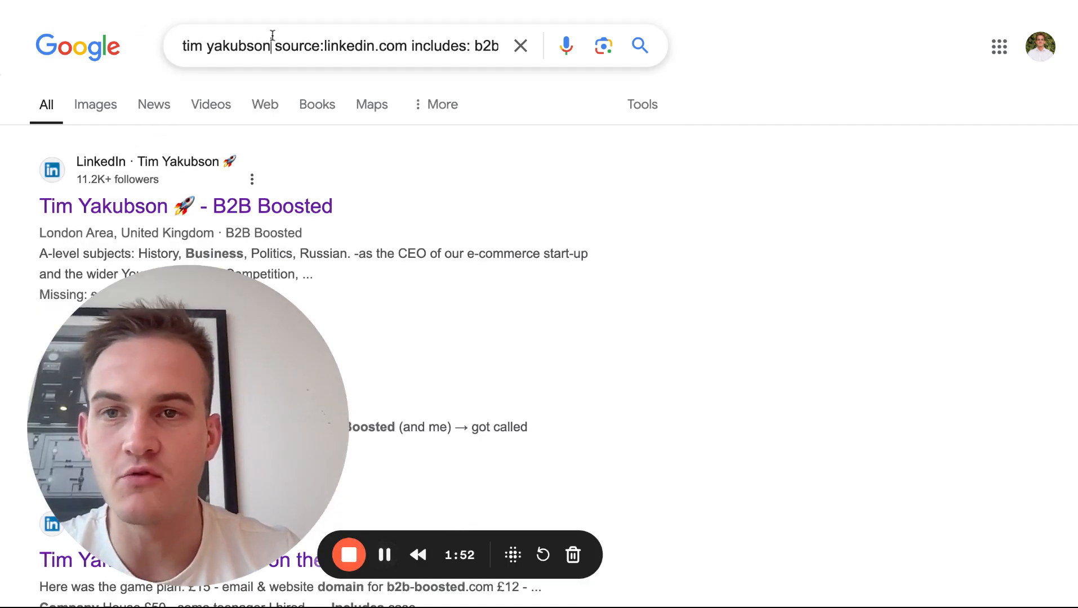
Switch to the Google results and highlight the linkedin.com source filter within the search query
{"action": "left_click", "coordinate": [273, 37]}
{"action": "left_click", "coordinate": [181, 44]}
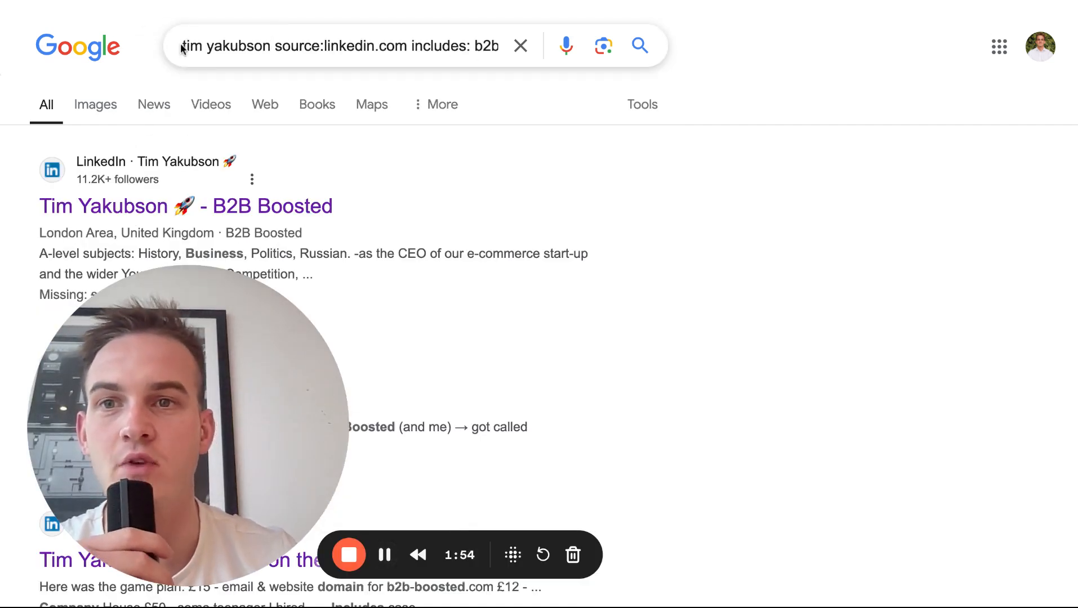
{"action": "left_click", "coordinate": [246, 46]}
{"action": "key", "text": "shift+Right"}
{"action": "key", "text": "shift+Right"}
{"action": "key", "text": "shift+Right"}
{"action": "key", "text": "shift+Right"}
{"action": "key", "text": "shift+Right"}
{"action": "key", "text": "shift+Right"}
{"action": "key", "text": "shift+Right"}
{"action": "key", "text": "shift+Right"}
{"action": "key", "text": "shift+Right"}
{"action": "key", "text": "shift+Right"}
{"action": "key", "text": "shift+Right"}
{"action": "key", "text": "shift+Right"}
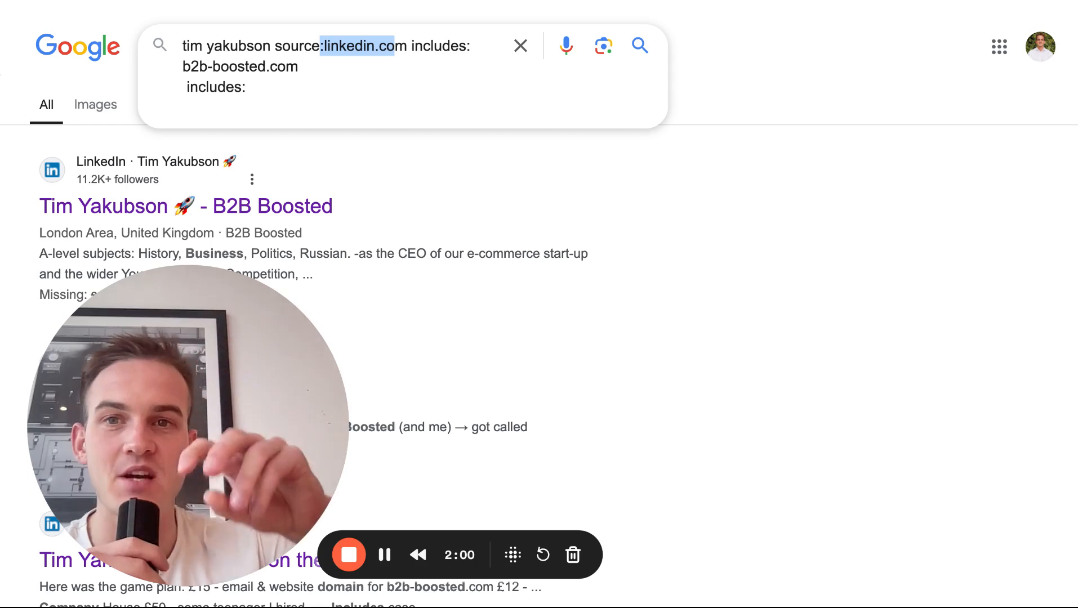
Highlight the company domain b2b-boosted.com in the Google query
{"action": "left_click", "coordinate": [314, 65]}
{"action": "key", "text": "shift+Left"}
{"action": "key", "text": "shift+Left"}
{"action": "key", "text": "shift+Left"}
{"action": "key", "text": "shift+Left"}
{"action": "key", "text": "shift+Left"}
{"action": "key", "text": "shift+Left"}
{"action": "key", "text": "shift+Left"}
{"action": "key", "text": "shift+Left"}
{"action": "key", "text": "shift+Left"}
{"action": "key", "text": "shift+Left"}
{"action": "key", "text": "shift+Left"}
{"action": "key", "text": "shift+Left"}
{"action": "key", "text": "shift+Left"}
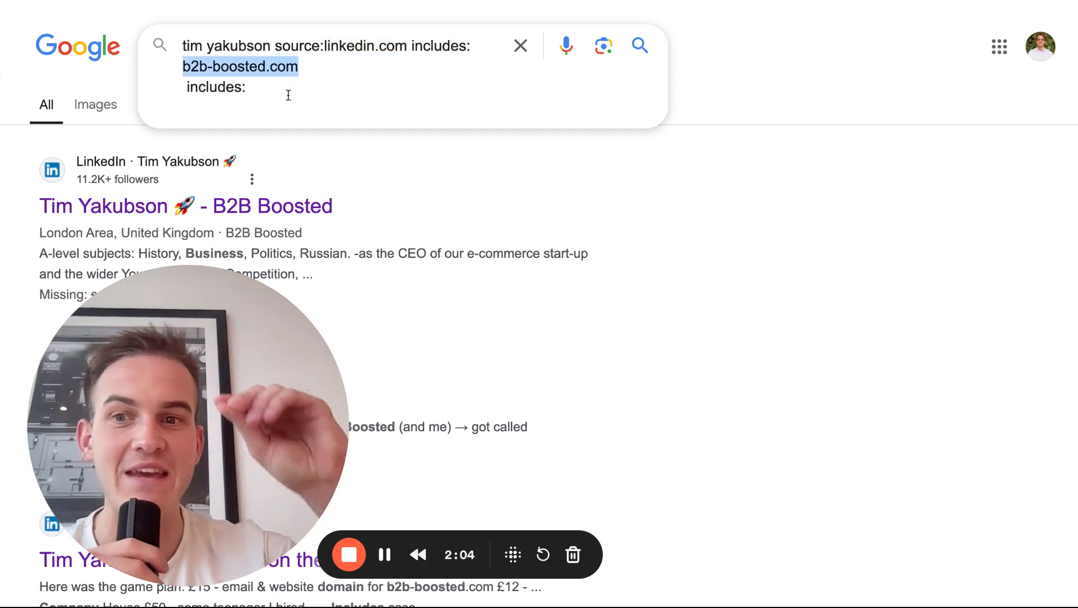
Compare the Google query with the HTTP API request body in Clay and close the column's settings
{"action": "left_click", "coordinate": [302, 0]}
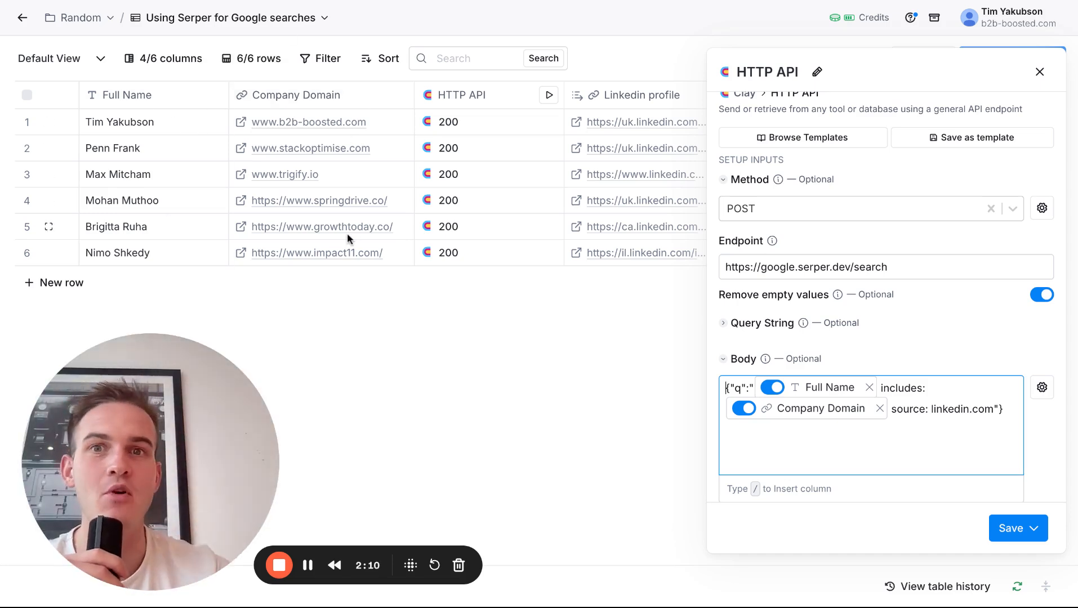
{"action": "left_click", "coordinate": [598, 3]}
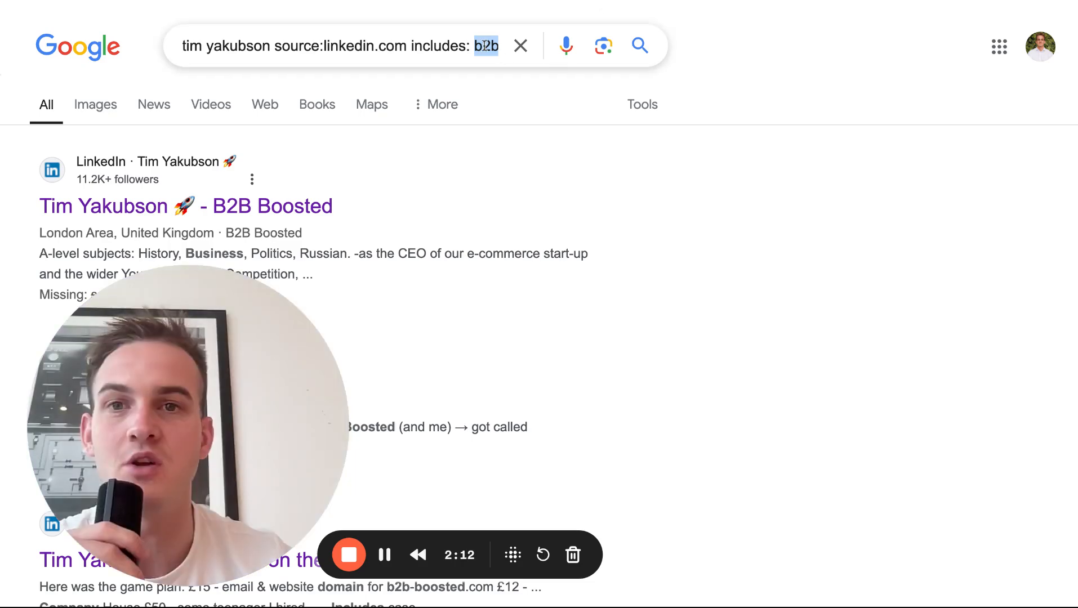
{"action": "left_click", "coordinate": [438, 4]}
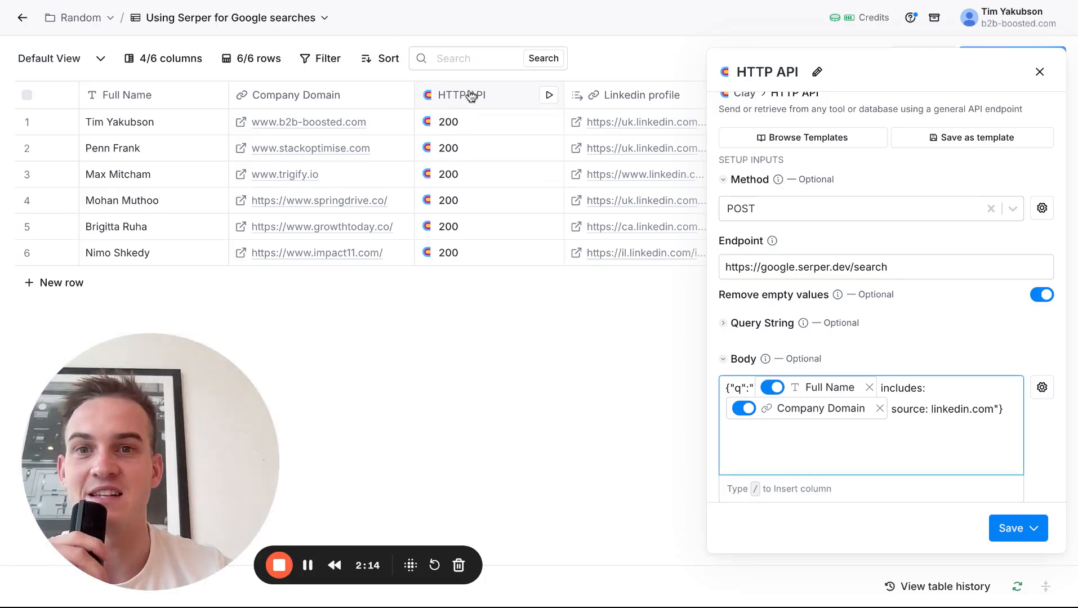
{"action": "scroll", "coordinate": [880, 277], "scroll_direction": "up", "scroll_amount": 1}
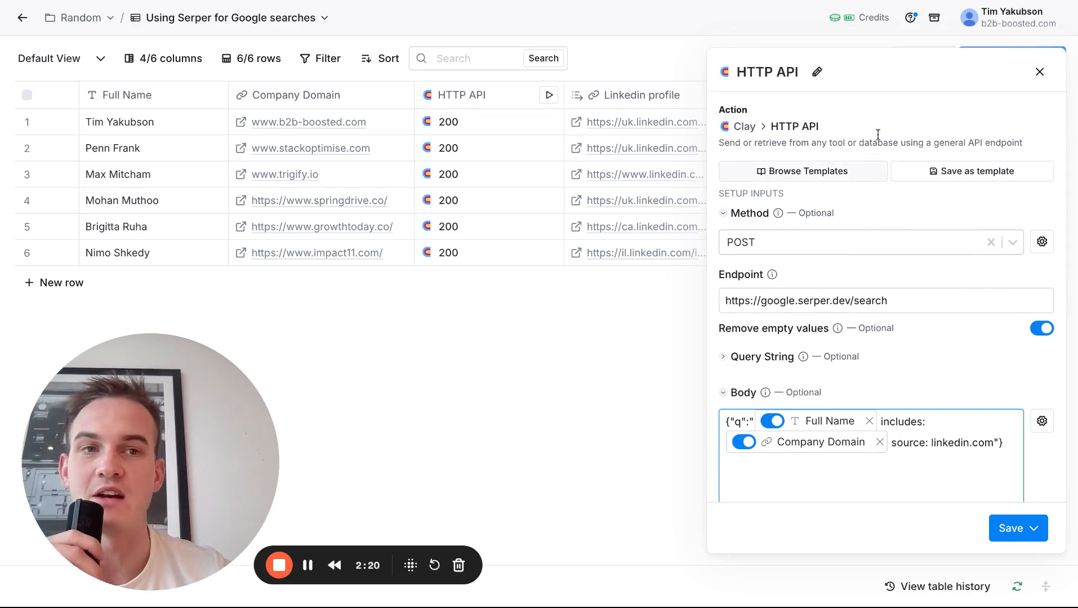
{"action": "left_click", "coordinate": [1041, 75]}
Preview the Serper Dev (google scraping) template from a new HTTP API enrichment and discard that enrichment
{"action": "left_click", "coordinate": [1028, 59]}
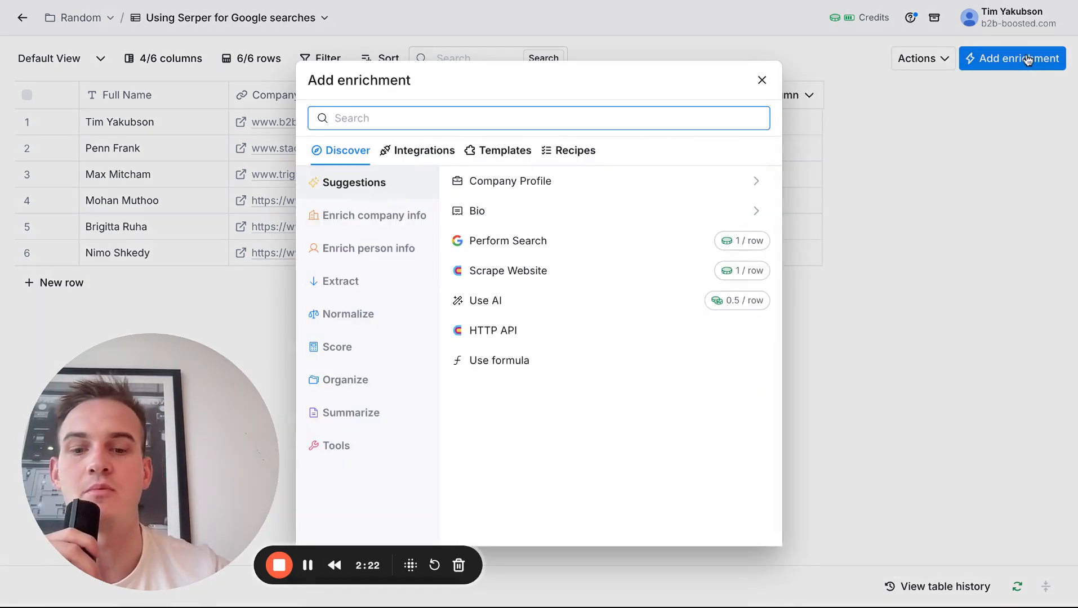
{"action": "type", "text": "http"}
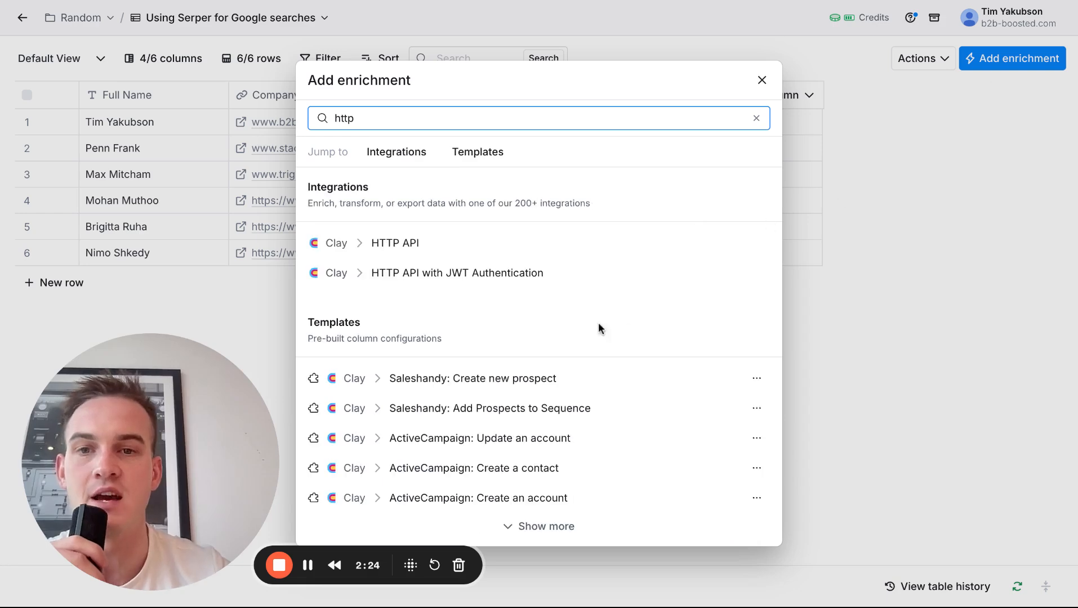
{"action": "left_click", "coordinate": [544, 243]}
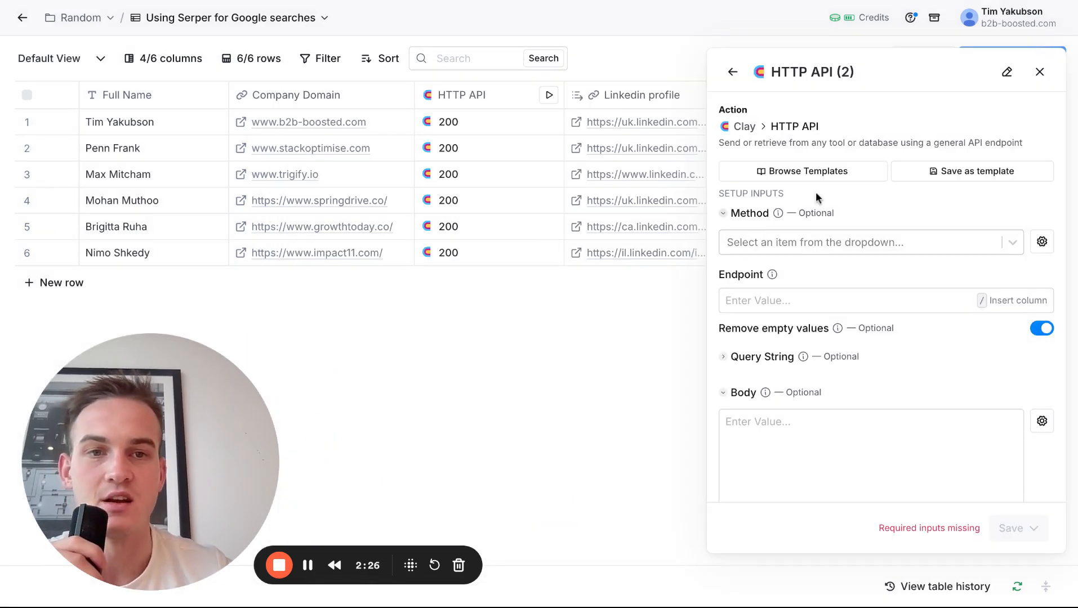
{"action": "left_click", "coordinate": [809, 171]}
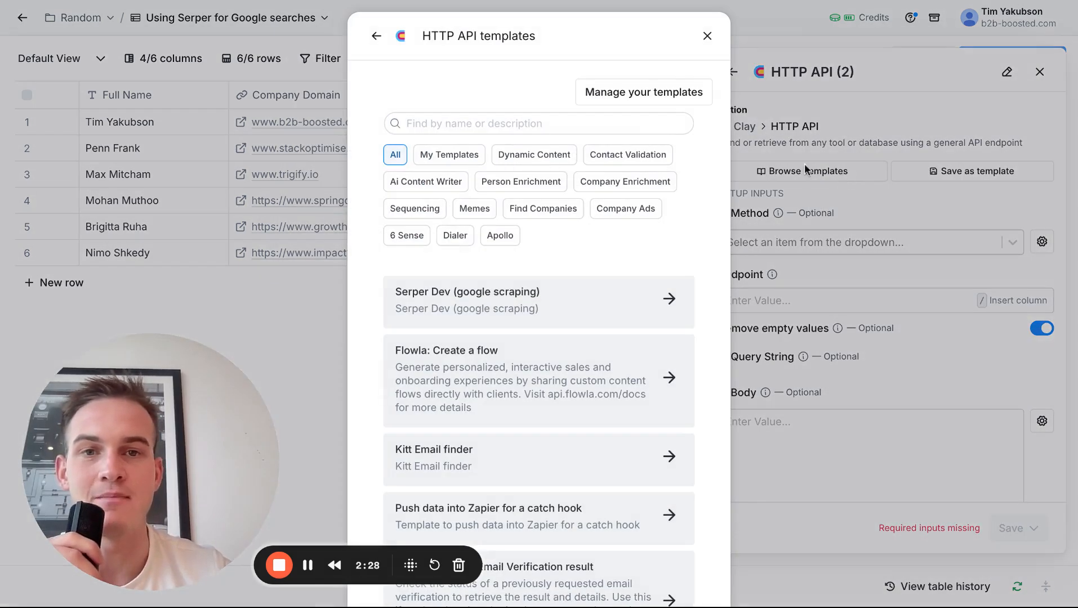
{"action": "type", "text": "serper"}
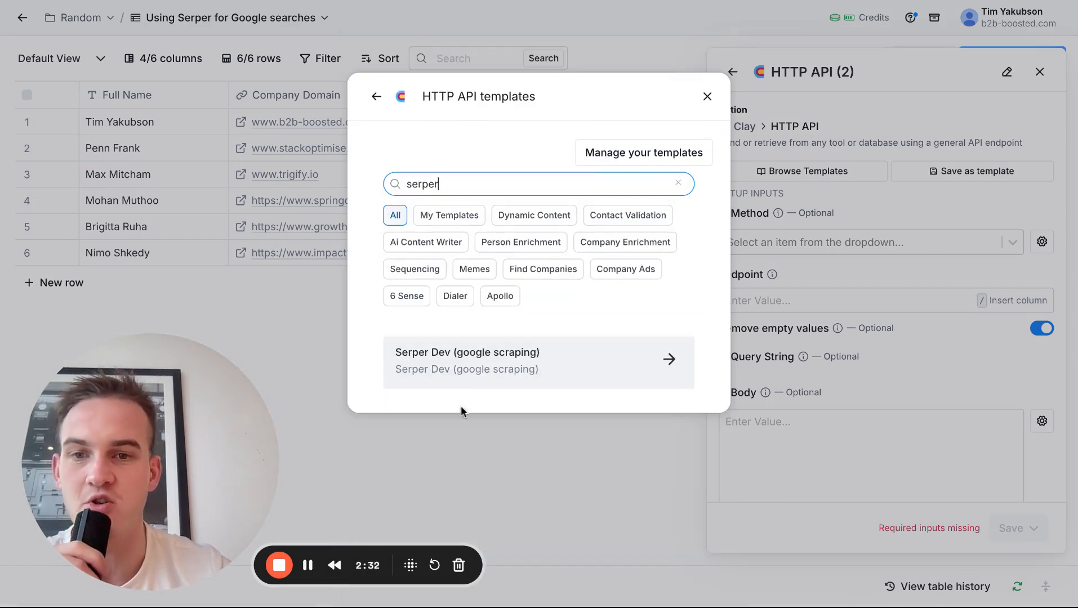
{"action": "left_click", "coordinate": [512, 371]}
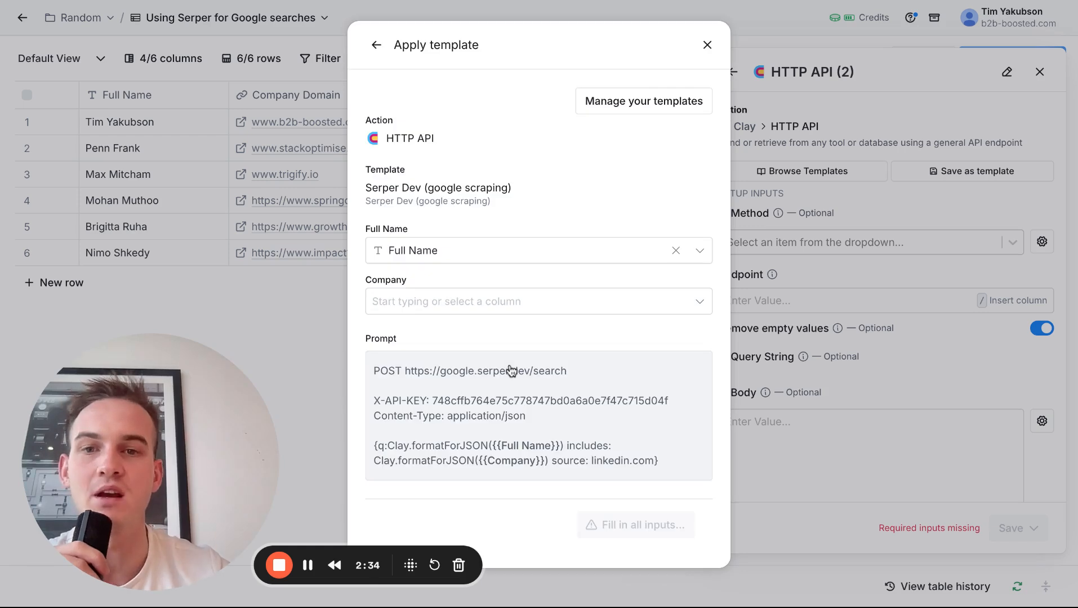
{"action": "mouse_move", "coordinate": [427, 257]}
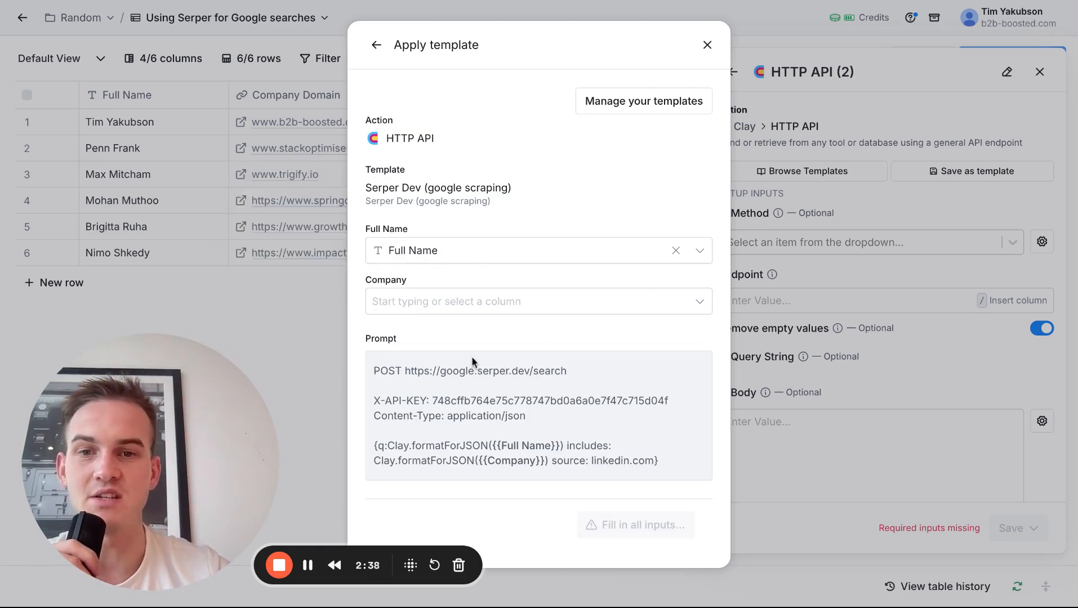
{"action": "left_click", "coordinate": [707, 45]}
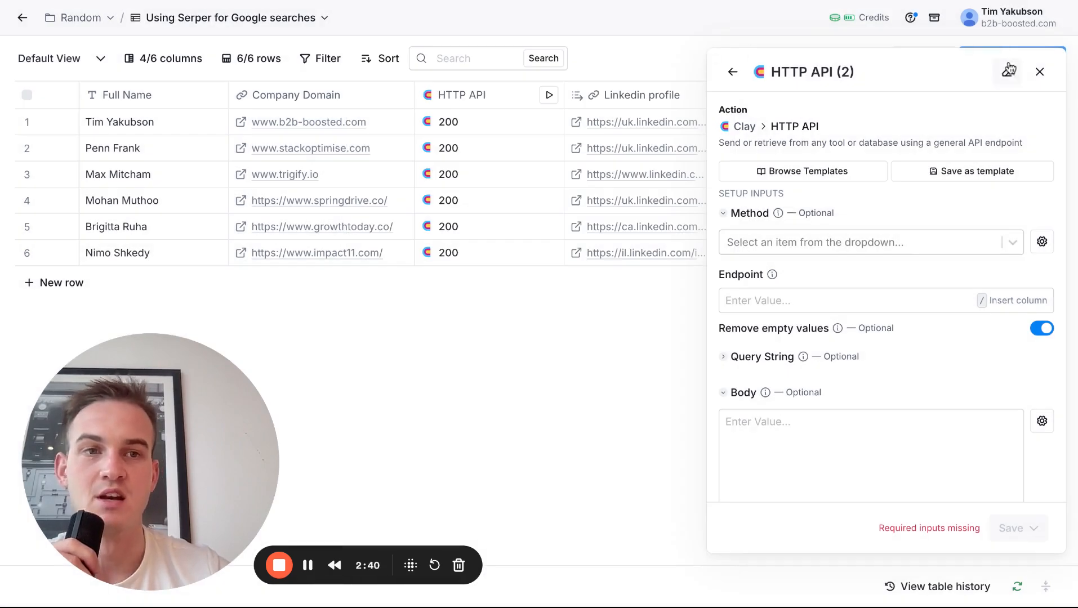
{"action": "left_click", "coordinate": [1042, 79]}
Reopen the existing HTTP API column's settings at its Endpoint value
{"action": "left_click", "coordinate": [487, 97]}
{"action": "left_click", "coordinate": [493, 158]}
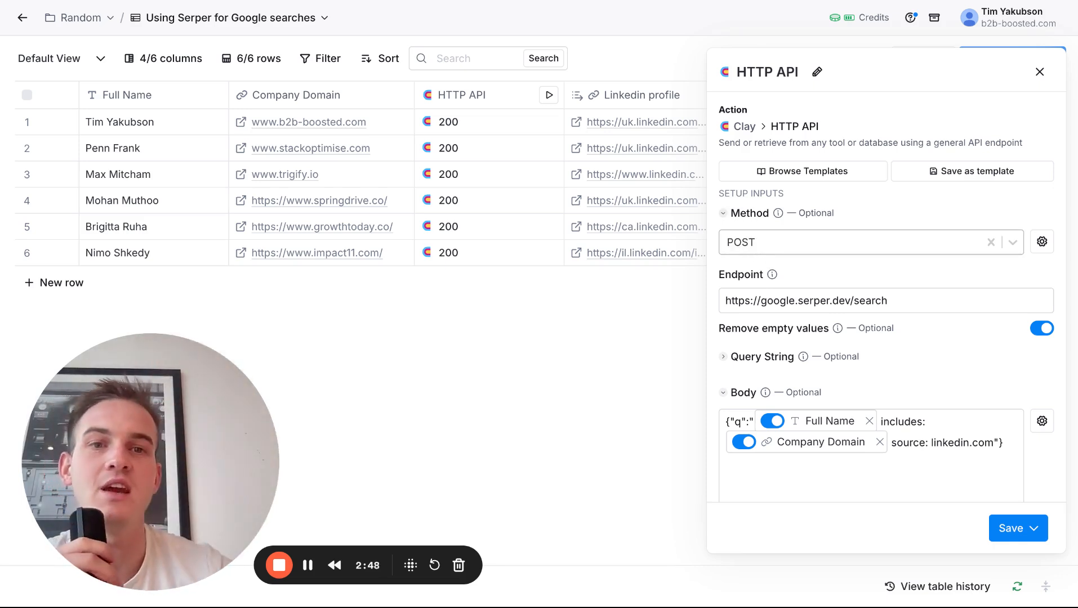
{"action": "left_click", "coordinate": [769, 301]}
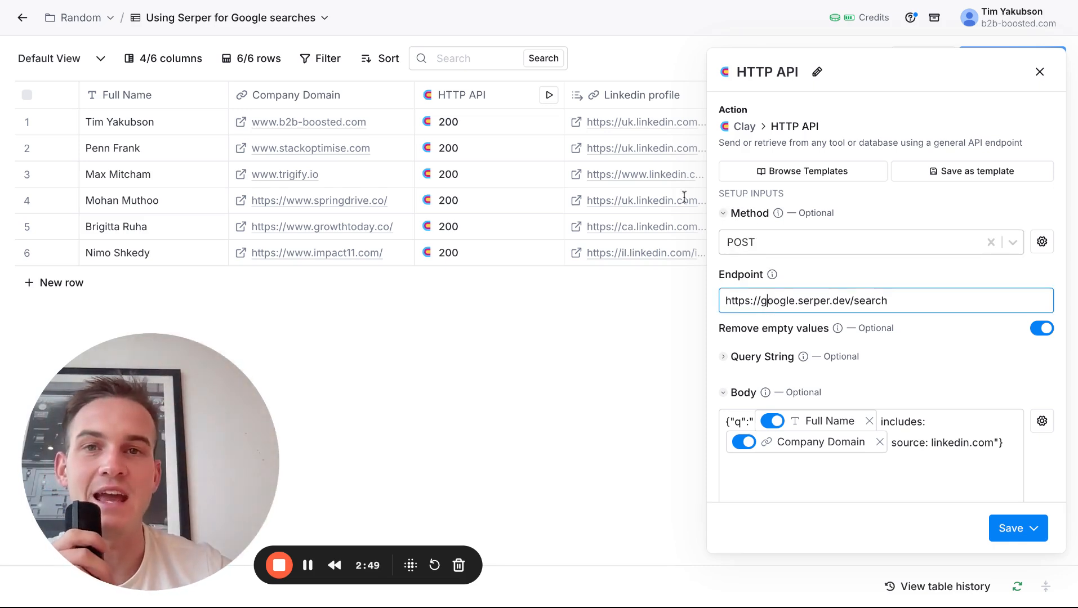
{"action": "left_click", "coordinate": [571, 0]}
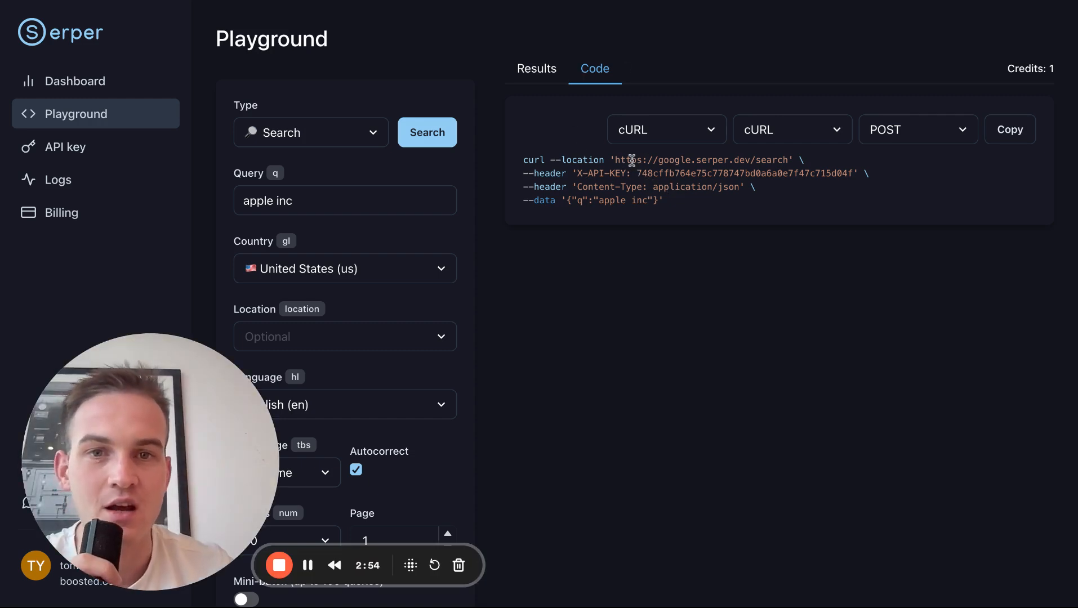
{"action": "left_click_drag", "start_coordinate": [617, 161], "coordinate": [788, 161]}
{"action": "key", "text": "ctrl+c"}
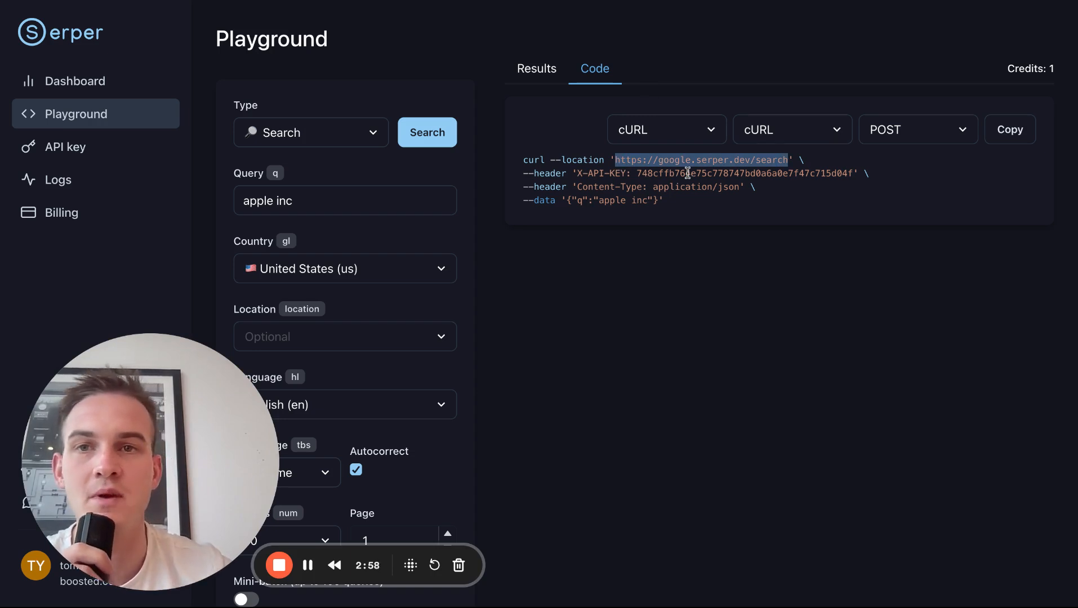
{"action": "left_click", "coordinate": [335, 1]}
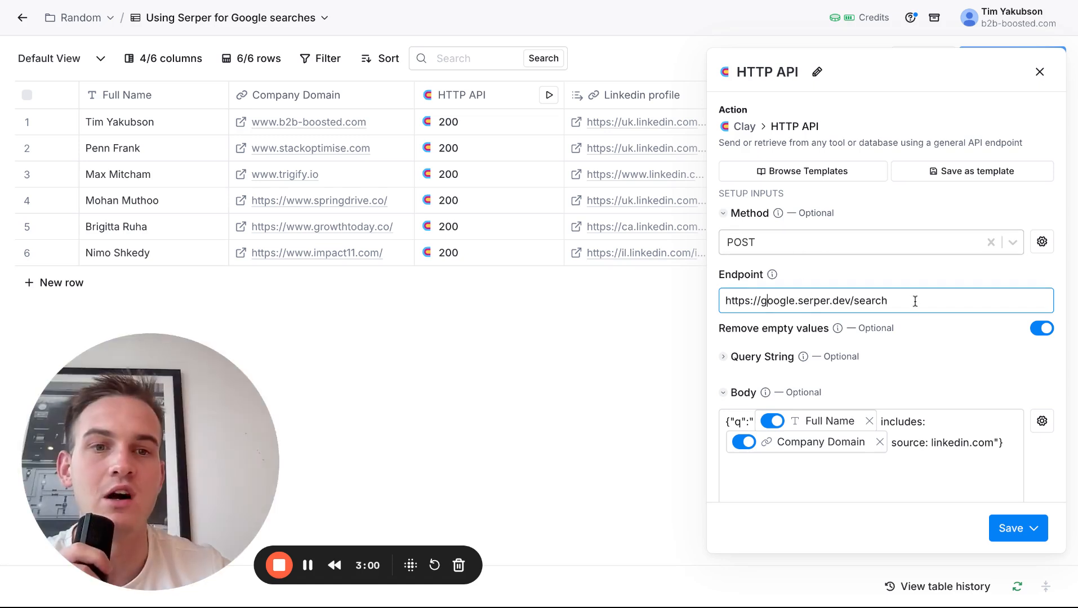
{"action": "key", "text": "ctrl+a"}
{"action": "key", "text": "ctrl+v"}
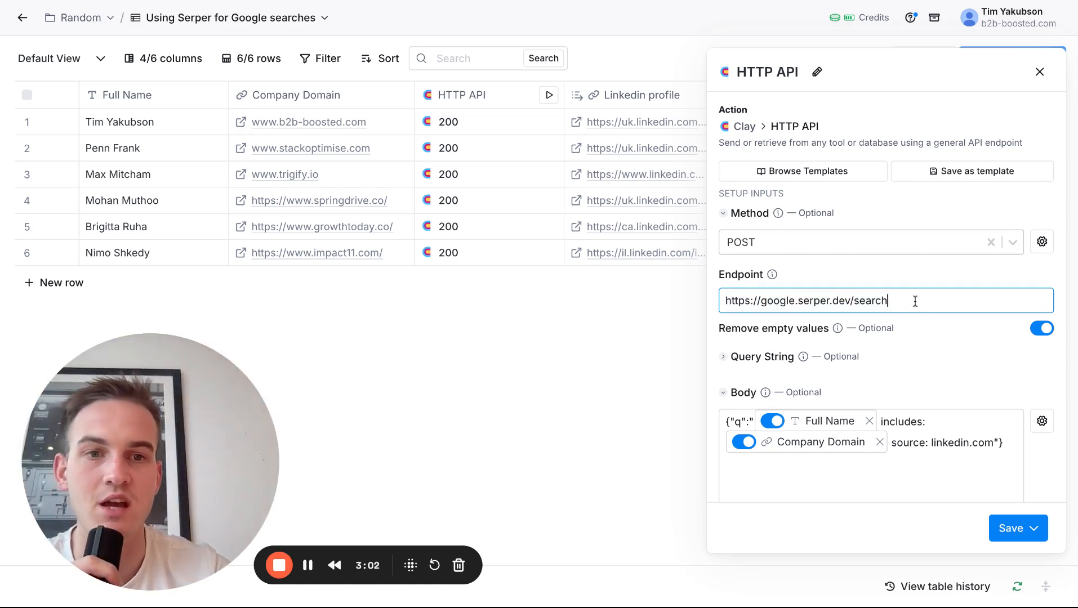
{"action": "scroll", "coordinate": [905, 346], "scroll_direction": "down", "scroll_amount": 1}
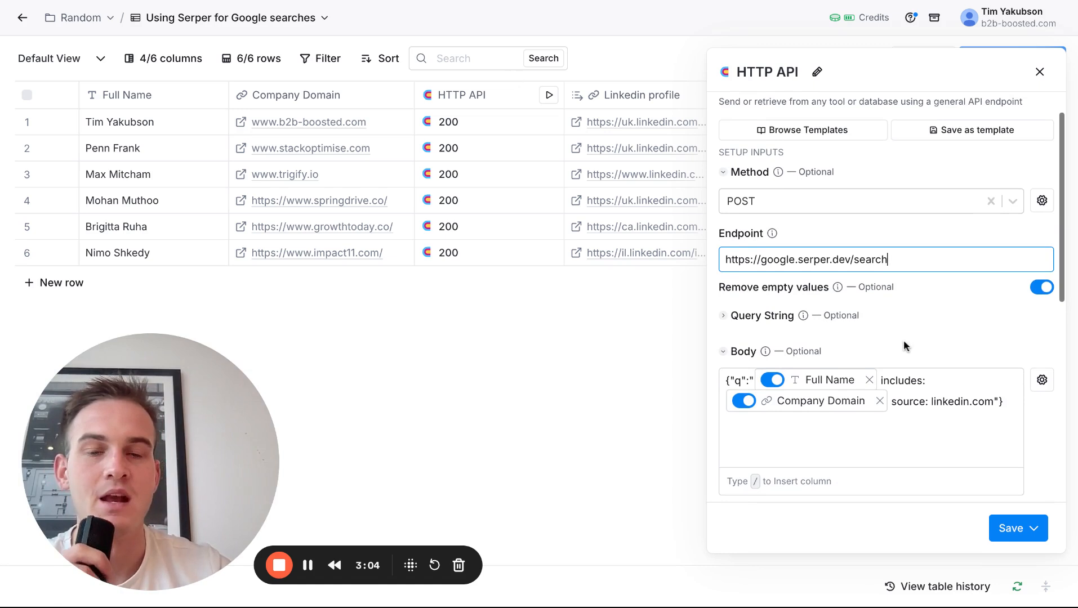
{"action": "key", "text": "ctrl+a"}
{"action": "left_click", "coordinate": [932, 330]}
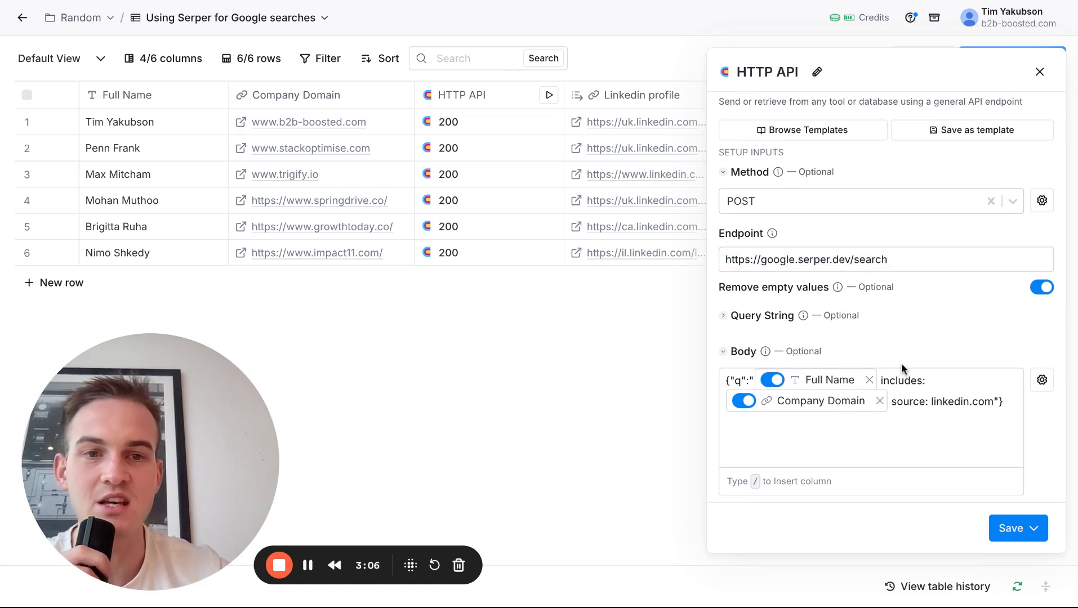
Compare the HTTP API Body in Clay with the --data part of the cURL code in the Serper Playground, and return to Clay
{"action": "scroll", "coordinate": [905, 368], "scroll_direction": "down", "scroll_amount": 1}
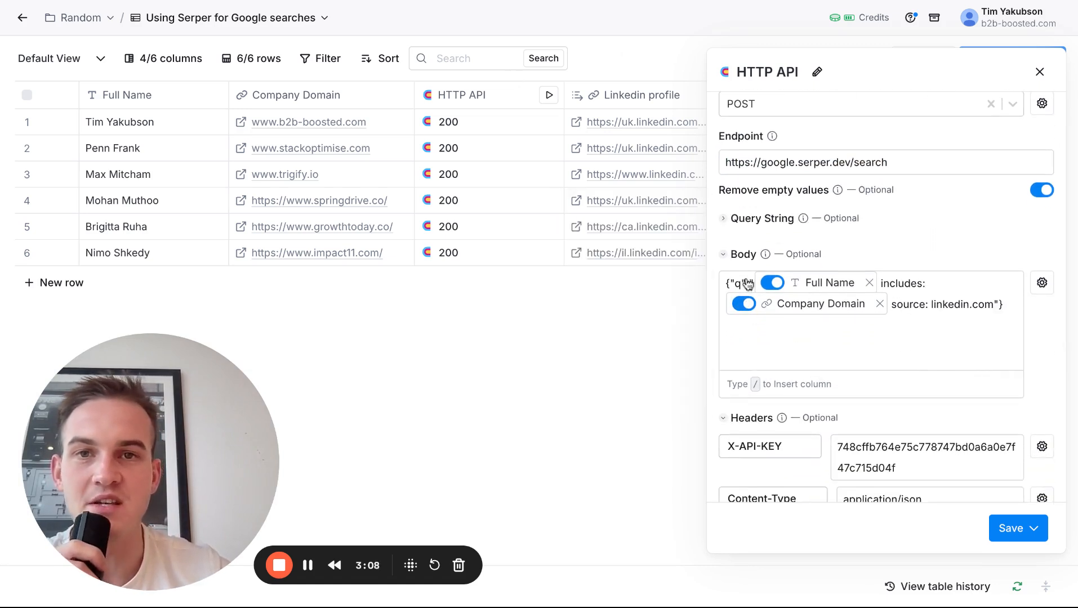
{"action": "left_click", "coordinate": [584, 1]}
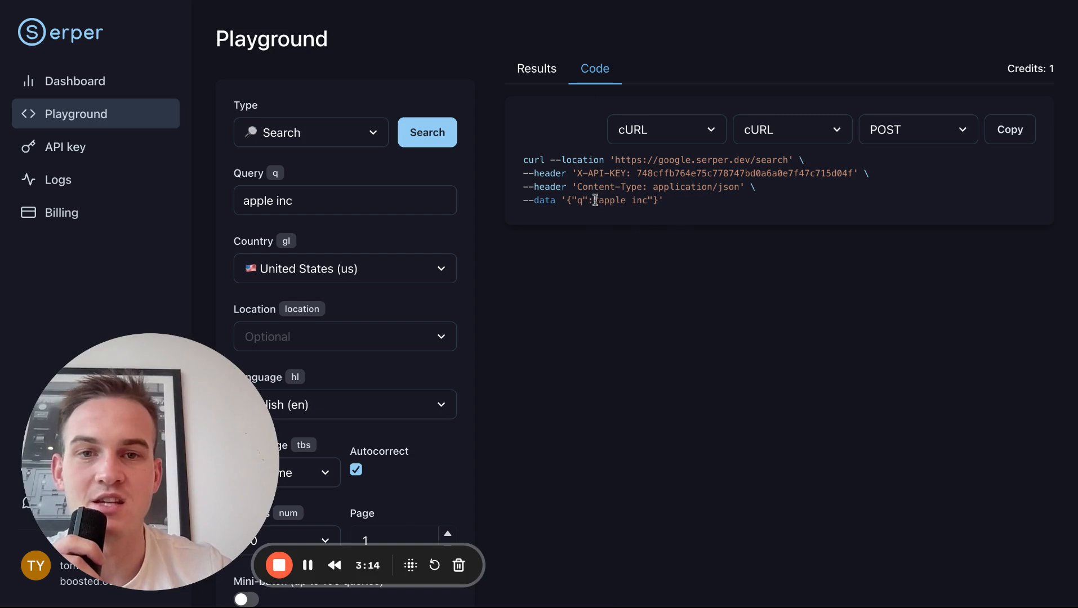
{"action": "left_click_drag", "start_coordinate": [664, 201], "coordinate": [569, 201]}
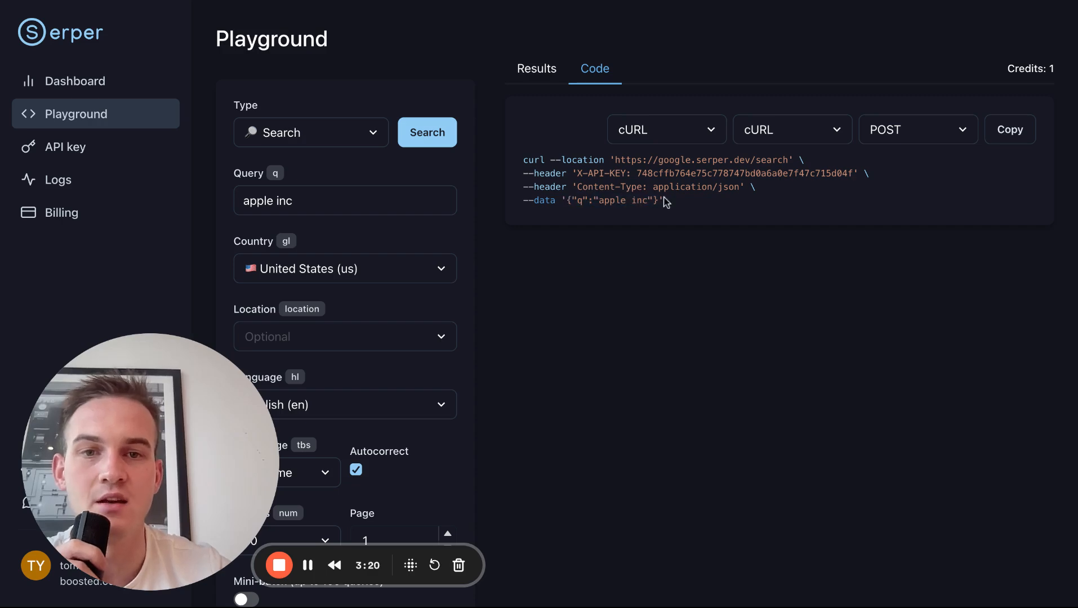
{"action": "left_click_drag", "start_coordinate": [664, 201], "coordinate": [568, 201]}
{"action": "left_click", "coordinate": [401, 1]}
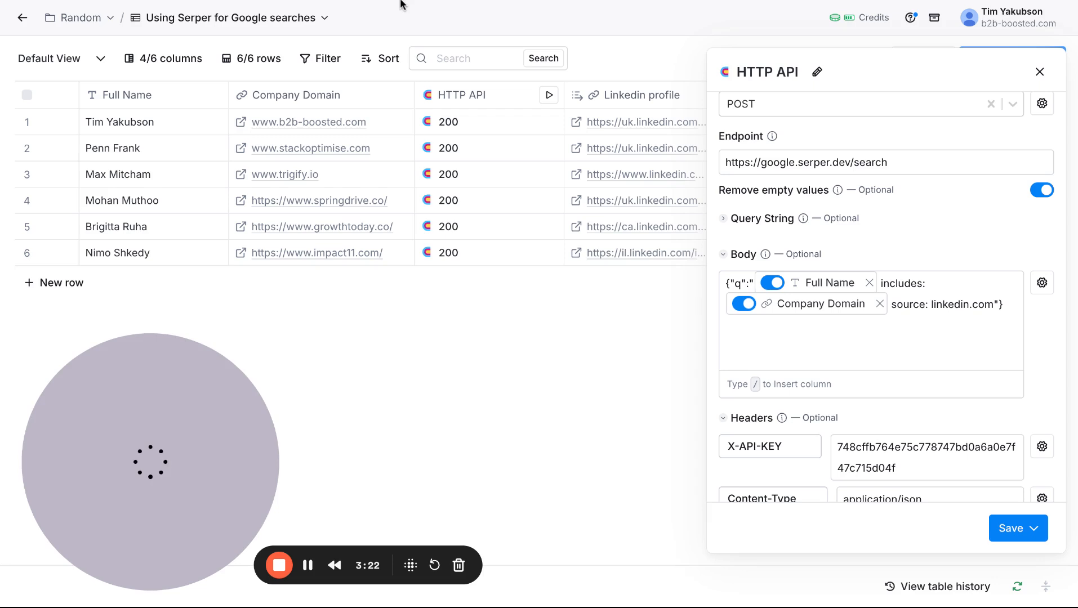
Examine the Body's "q" key and its query text built from Full Name, Company Domain and source: linkedin.com
{"action": "left_click", "coordinate": [950, 326]}
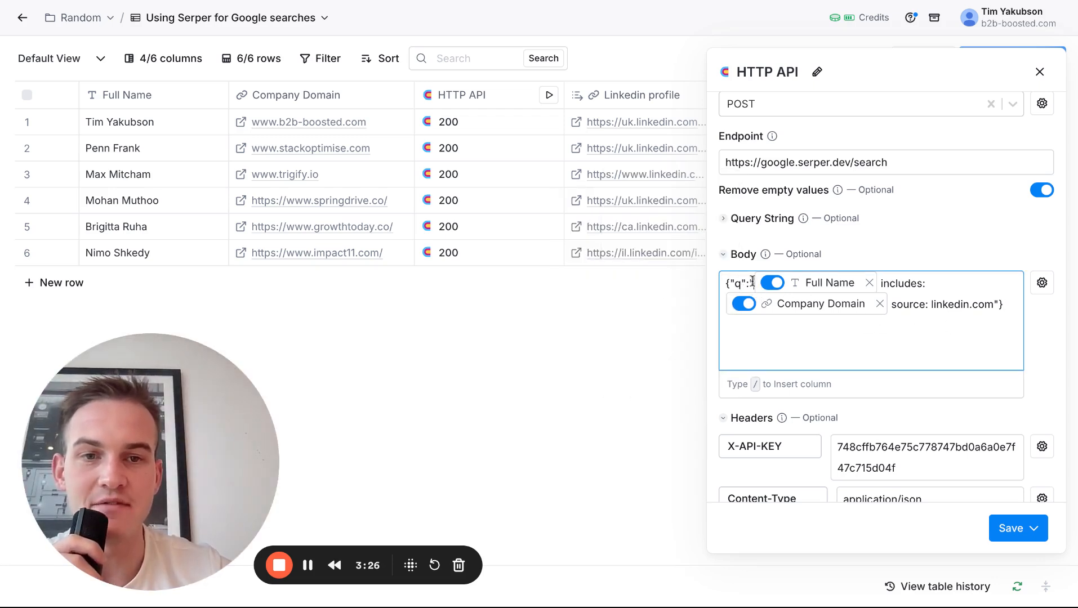
{"action": "left_click", "coordinate": [727, 284]}
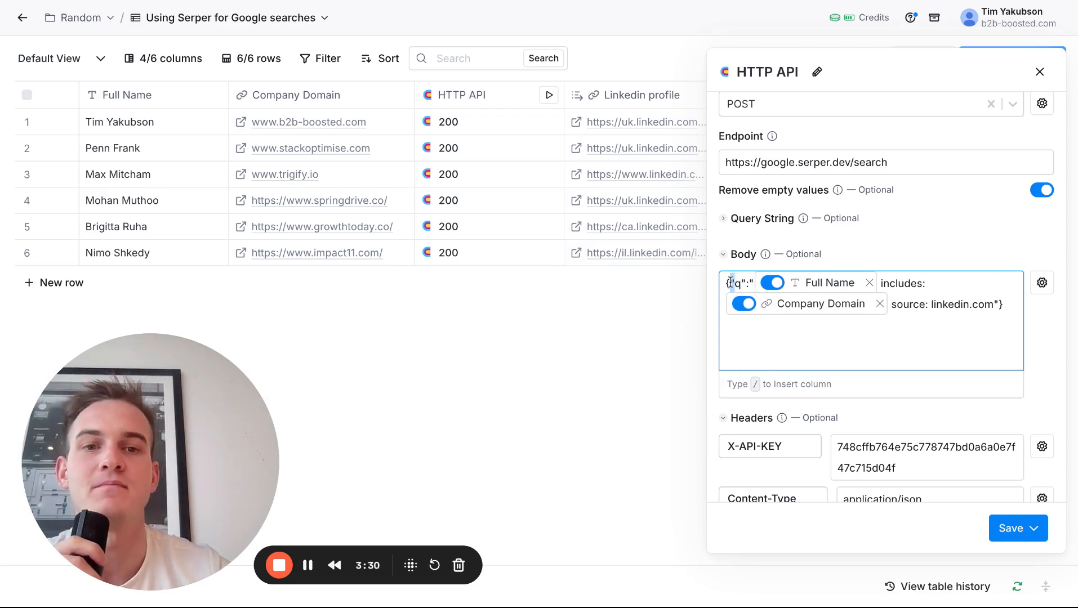
{"action": "left_click_drag", "start_coordinate": [730, 283], "coordinate": [749, 284]}
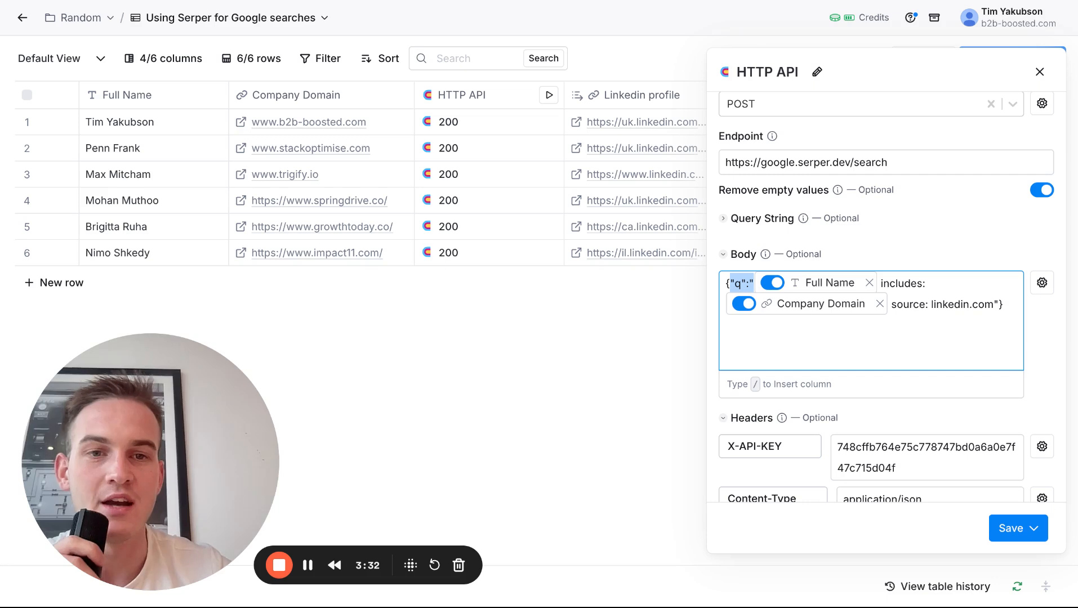
{"action": "left_click", "coordinate": [949, 298]}
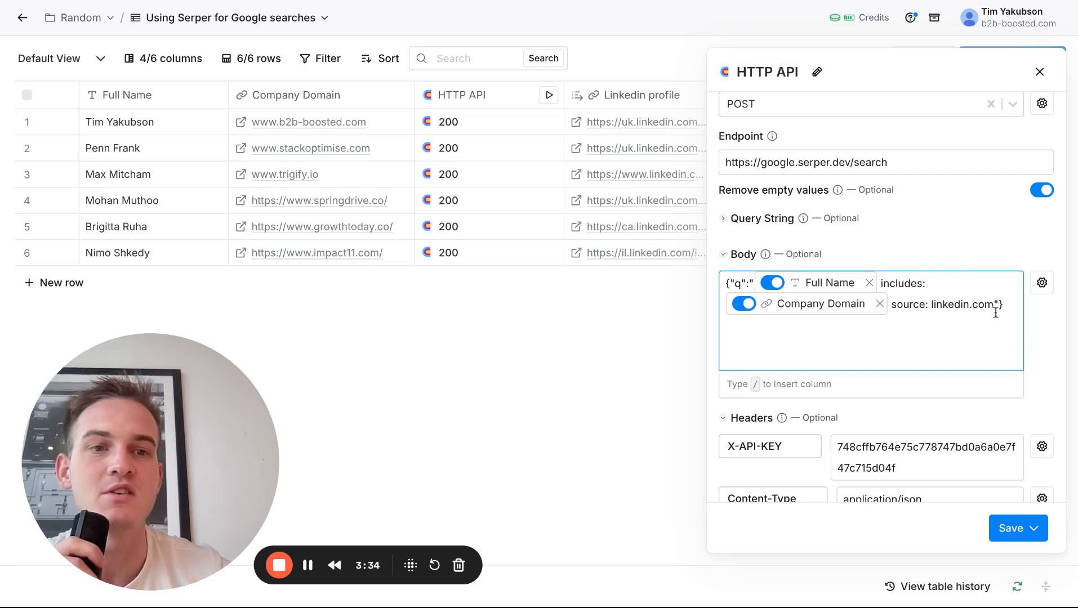
{"action": "left_click_drag", "start_coordinate": [999, 305], "coordinate": [747, 284]}
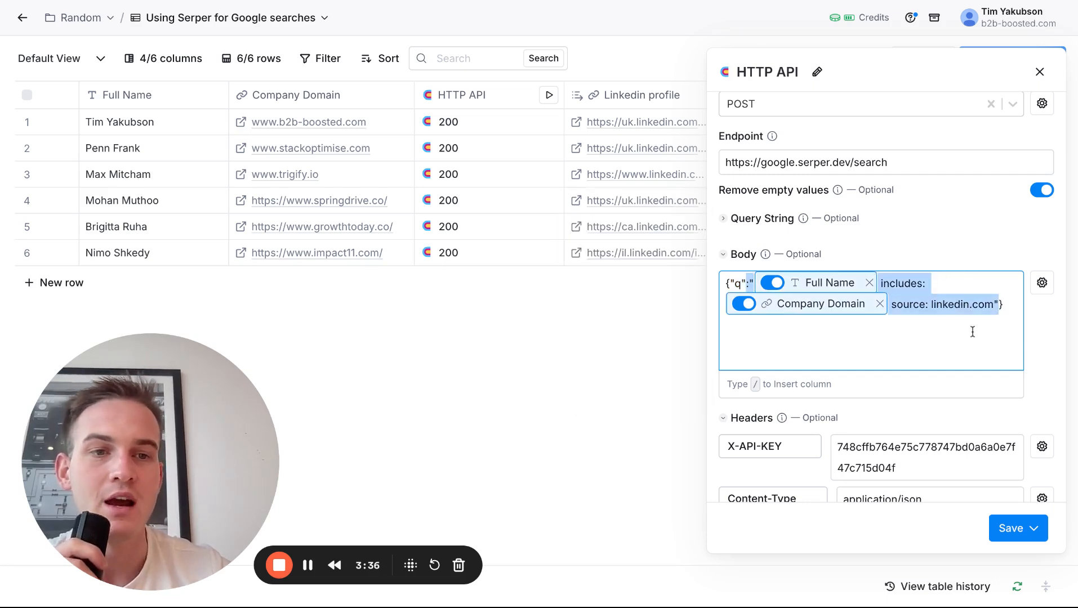
{"action": "left_click", "coordinate": [1010, 315]}
{"action": "left_click_drag", "start_coordinate": [995, 309], "coordinate": [762, 284]}
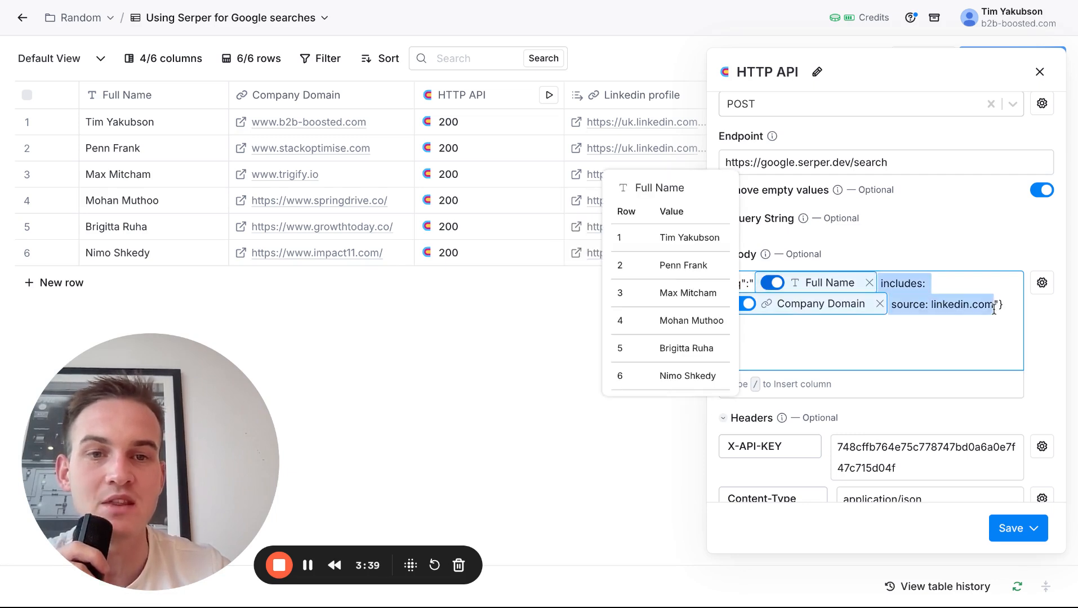
{"action": "left_click", "coordinate": [902, 363]}
Copy the API key from Serper's API key page and return to the Headers settings in Clay
{"action": "scroll", "coordinate": [903, 362], "scroll_direction": "down", "scroll_amount": 1}
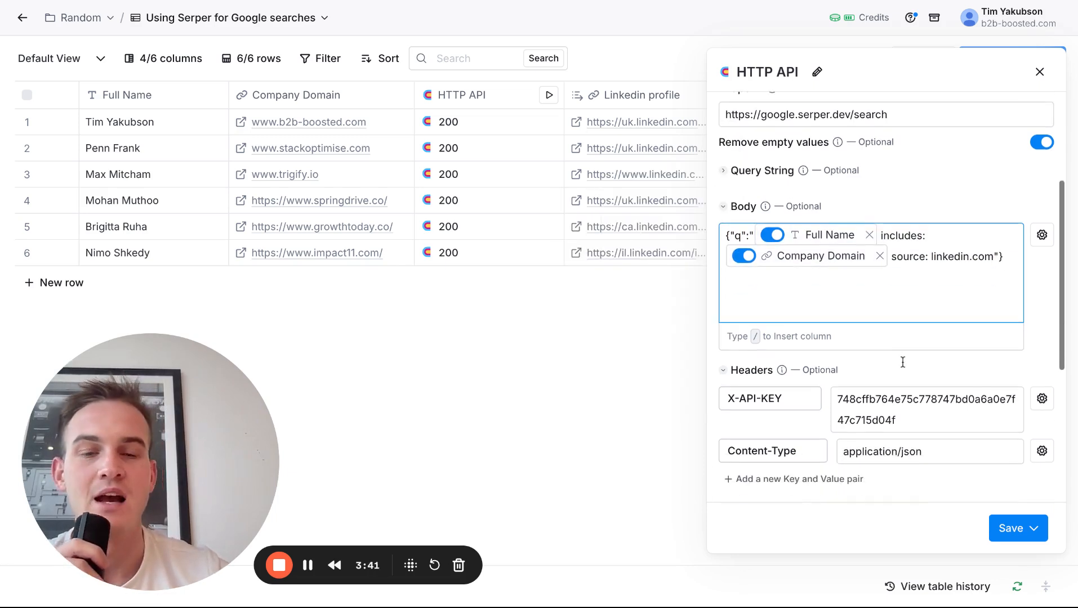
{"action": "left_click", "coordinate": [574, 1]}
{"action": "left_click", "coordinate": [94, 151]}
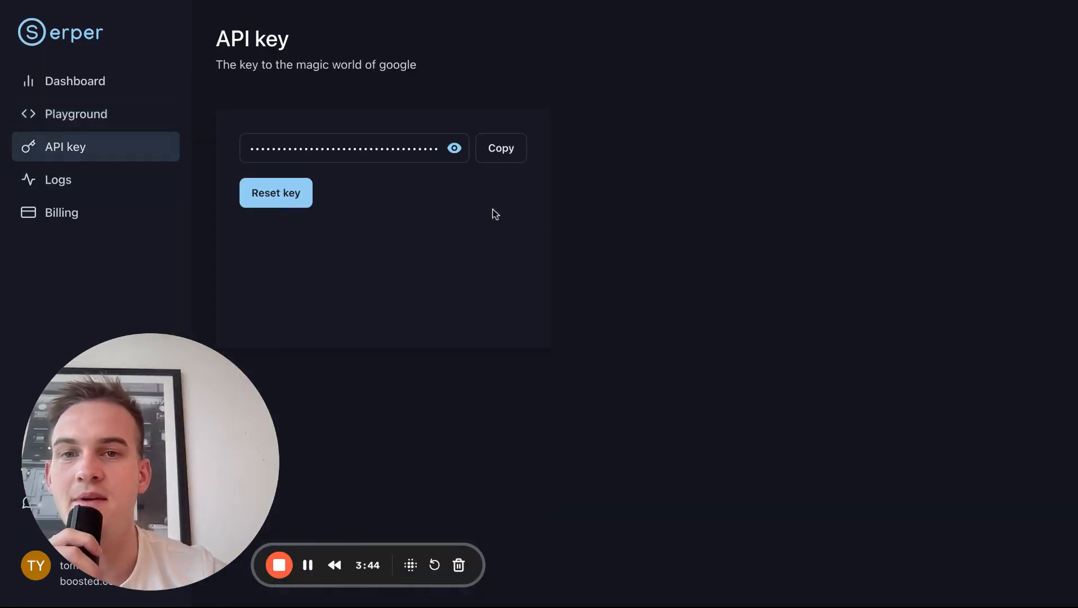
{"action": "left_click", "coordinate": [512, 162]}
{"action": "left_click", "coordinate": [380, 3]}
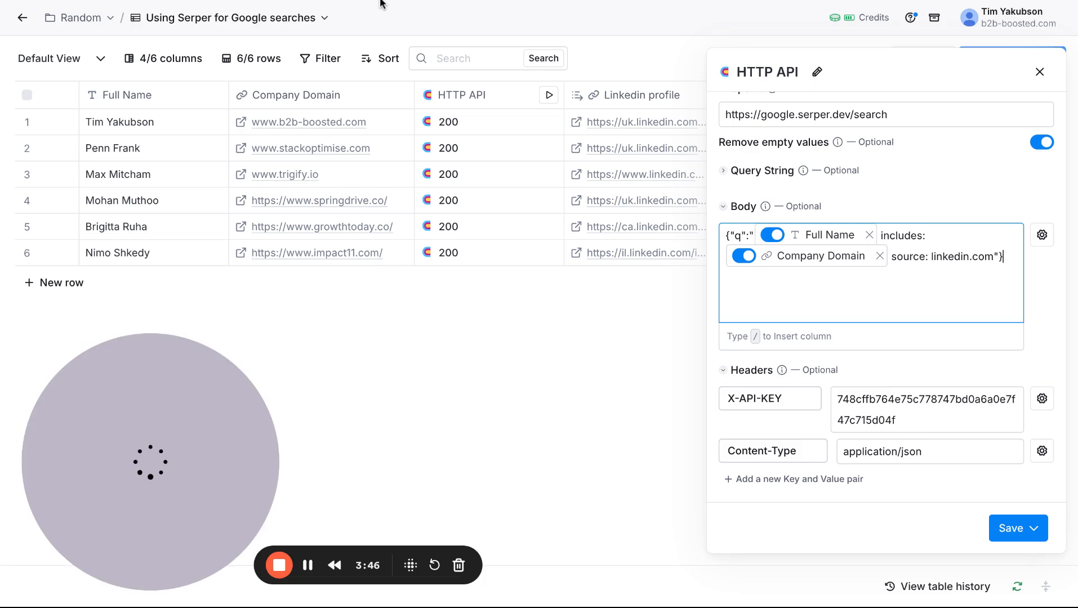
Compare the X-API-KEY header's name and value in Clay with the first header line of the Serper Playground's cURL code
{"action": "scroll", "coordinate": [895, 407], "scroll_direction": "down", "scroll_amount": 2}
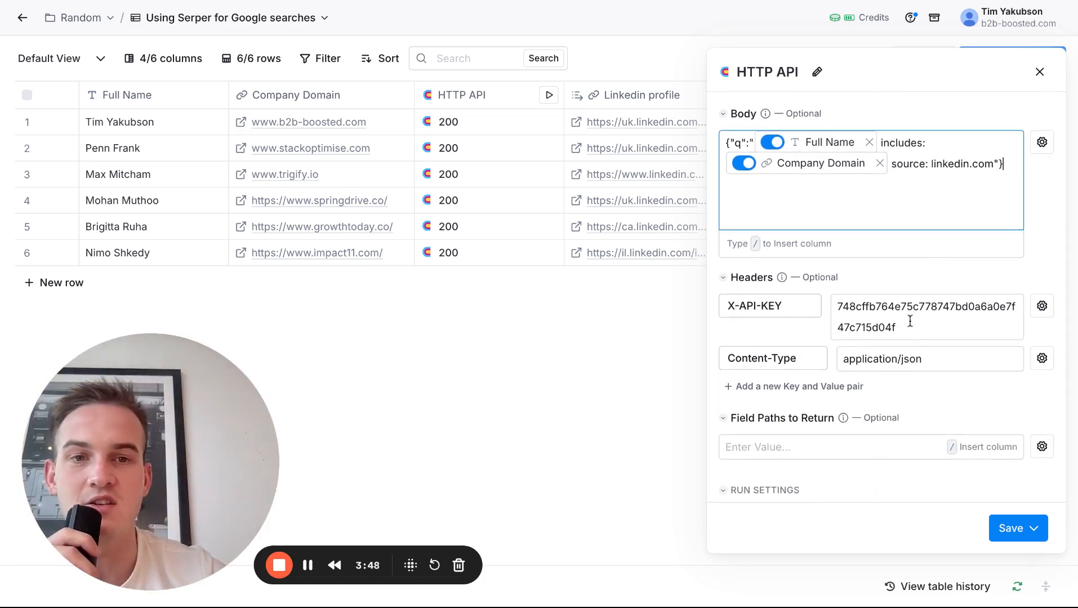
{"action": "left_click", "coordinate": [724, 277]}
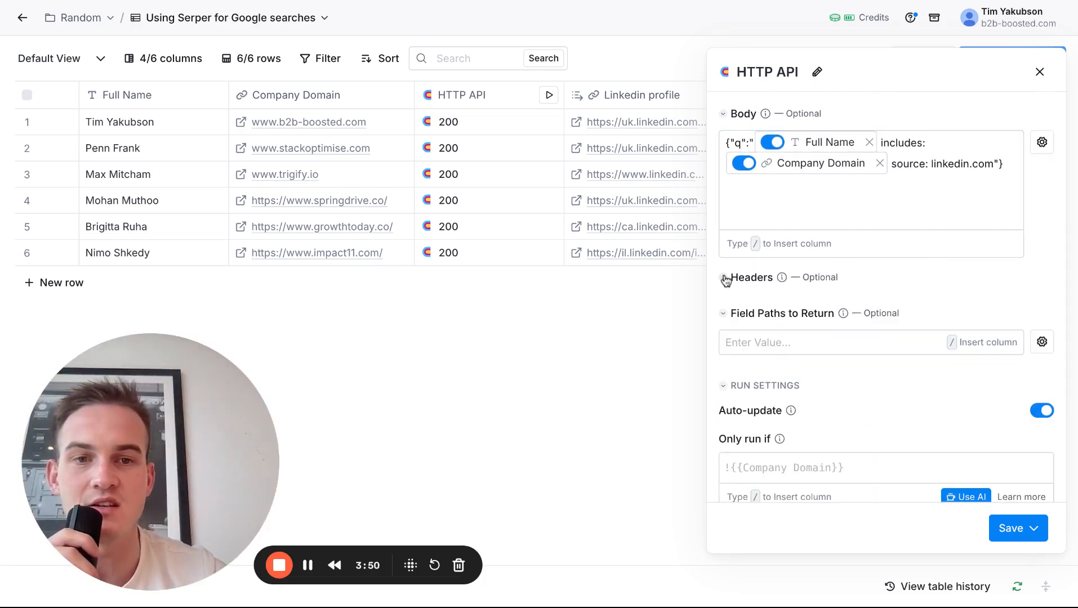
{"action": "left_click", "coordinate": [725, 279]}
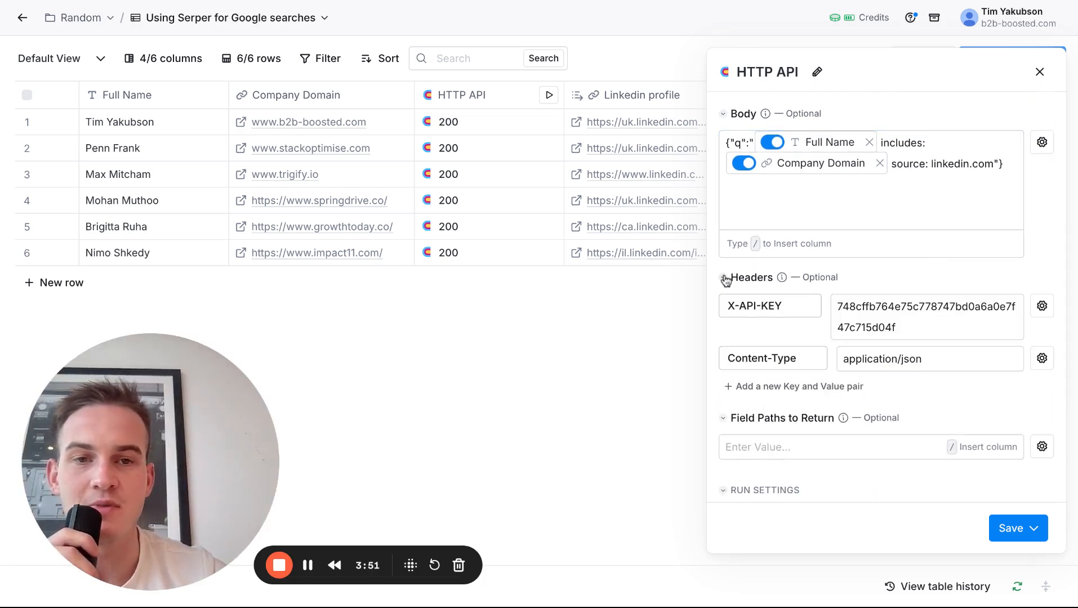
{"action": "triple_click", "coordinate": [794, 306]}
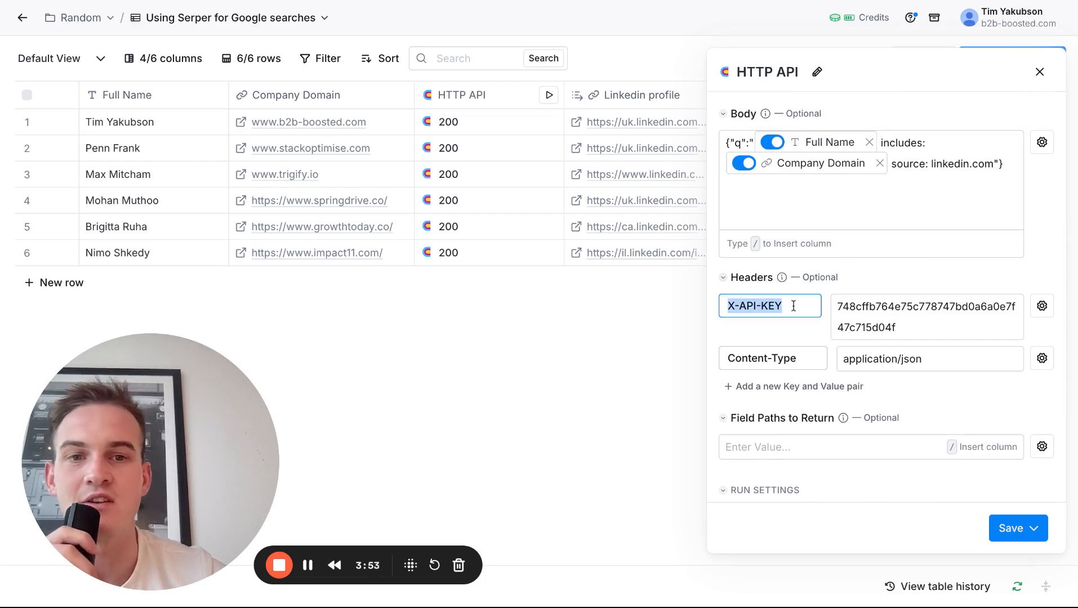
{"action": "left_click", "coordinate": [548, 3]}
{"action": "left_click", "coordinate": [129, 127]}
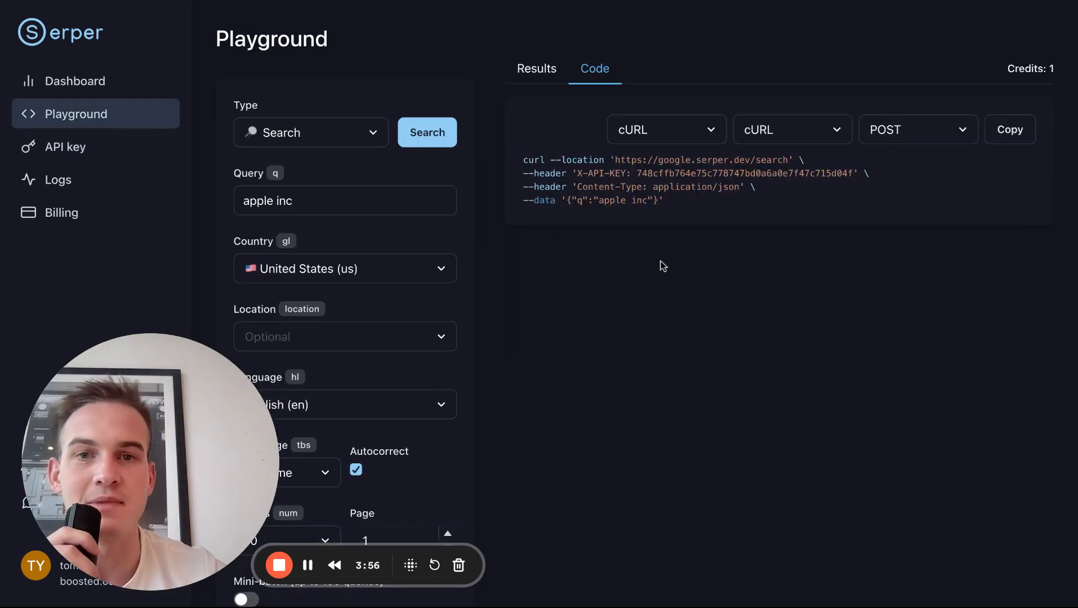
{"action": "double_click", "coordinate": [580, 175]}
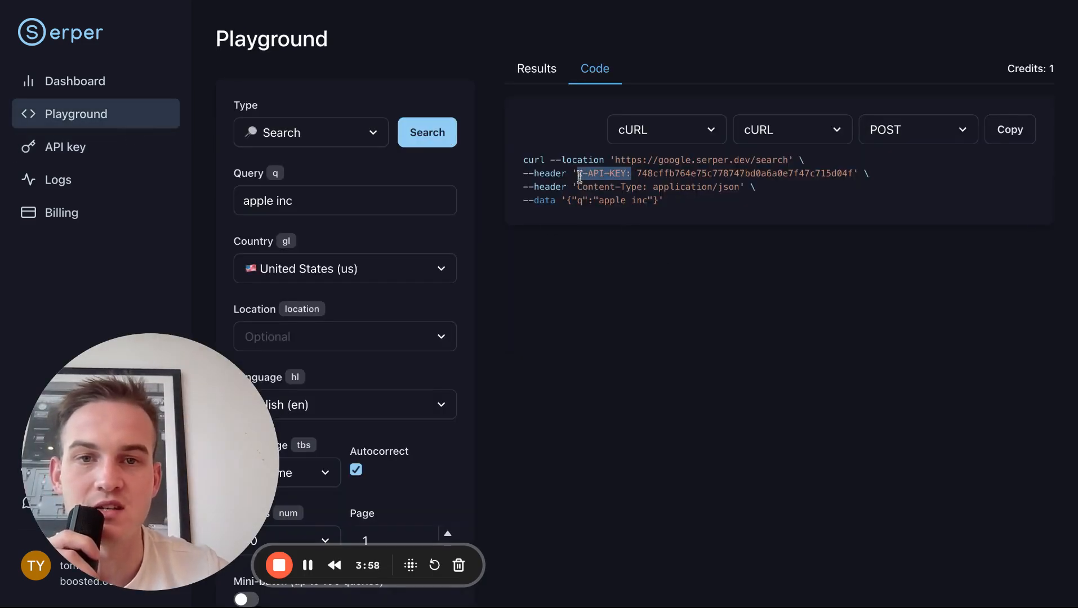
{"action": "left_click", "coordinate": [631, 181]}
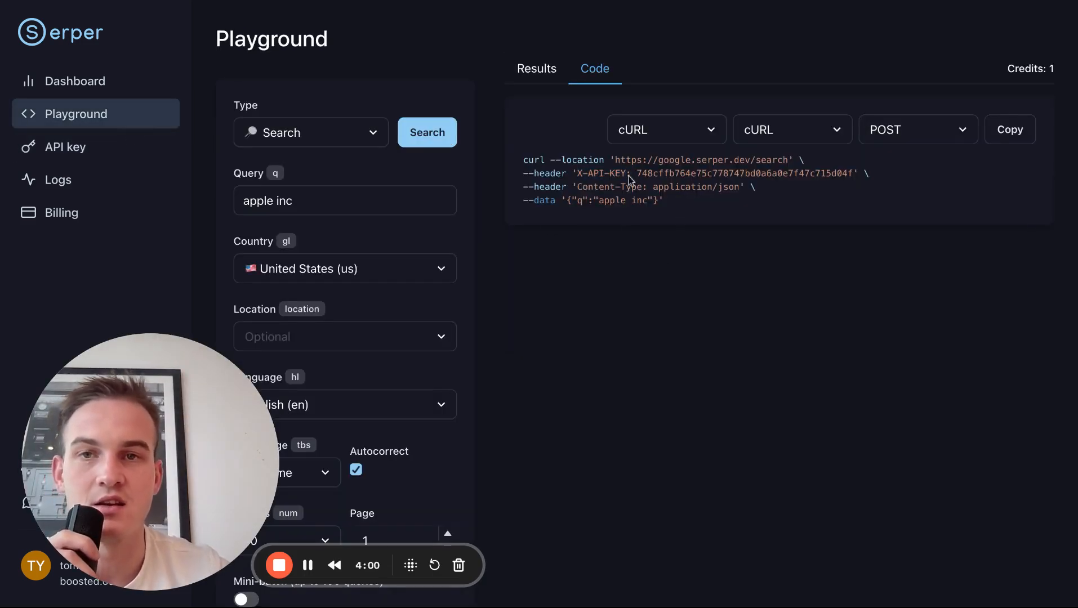
{"action": "left_click", "coordinate": [454, 1]}
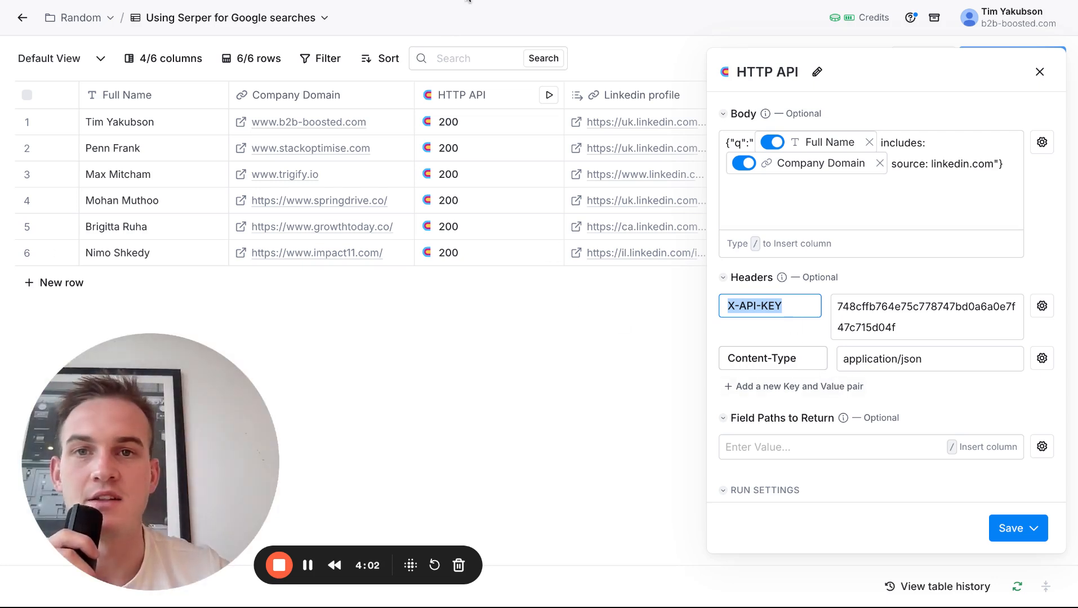
{"action": "left_click", "coordinate": [468, 1]}
{"action": "left_click_drag", "start_coordinate": [639, 172], "coordinate": [849, 173]}
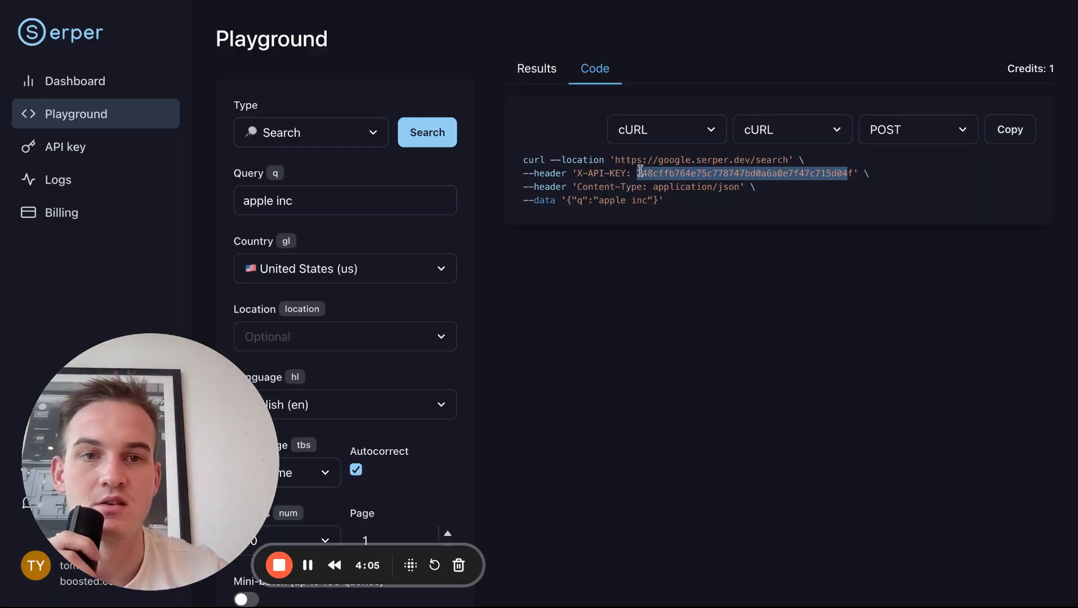
Compare the Content-Type header and its value application/json in Clay with the matching header in the Serper Playground's cURL code
{"action": "left_click", "coordinate": [398, 3]}
{"action": "left_click_drag", "start_coordinate": [735, 359], "coordinate": [815, 359]}
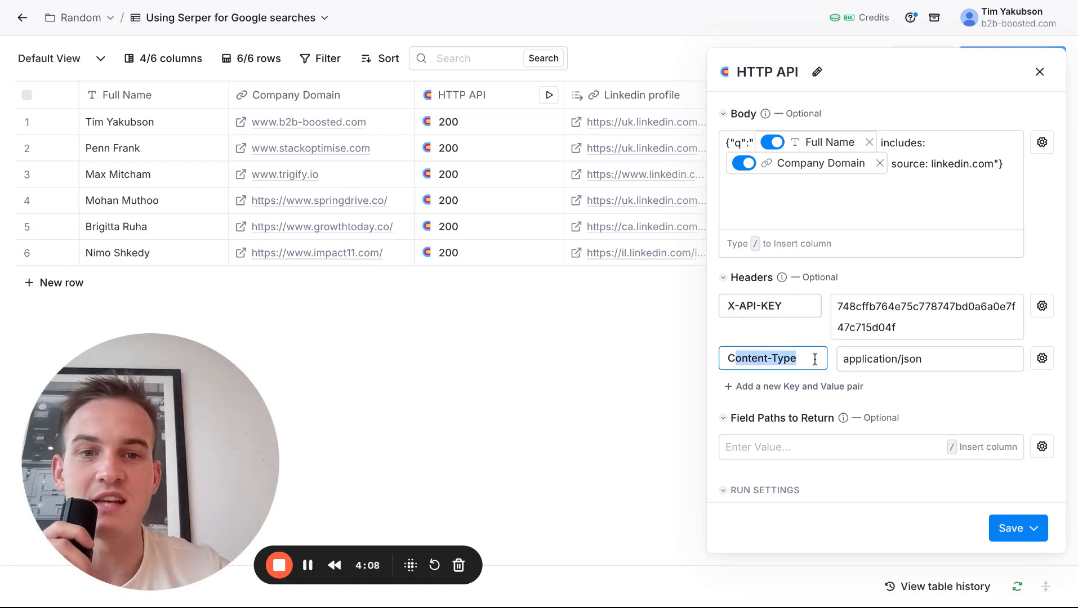
{"action": "left_click", "coordinate": [528, 3]}
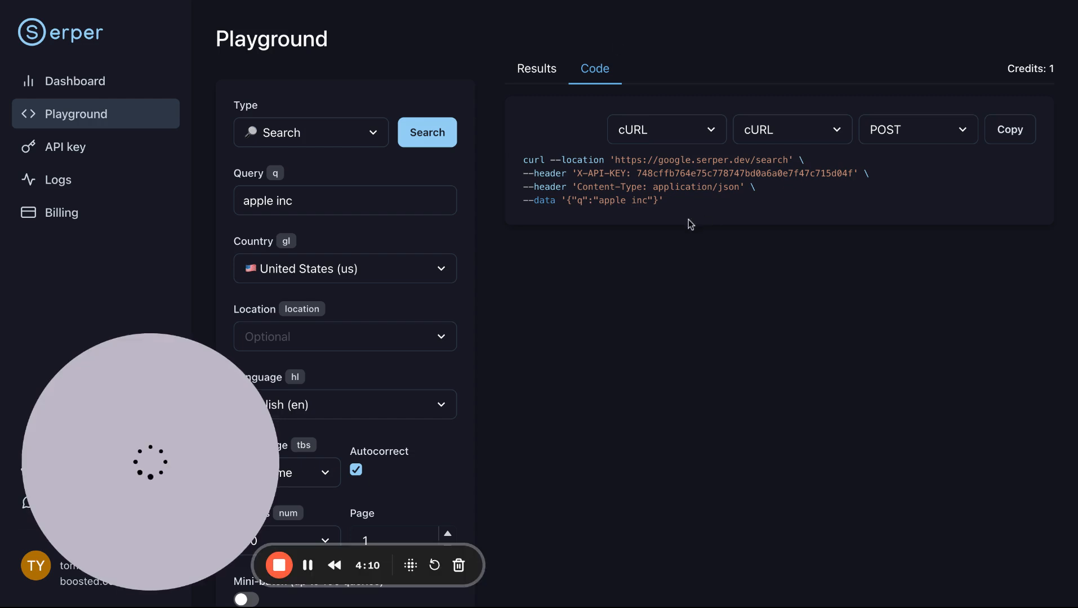
{"action": "left_click_drag", "start_coordinate": [579, 188], "coordinate": [636, 188]}
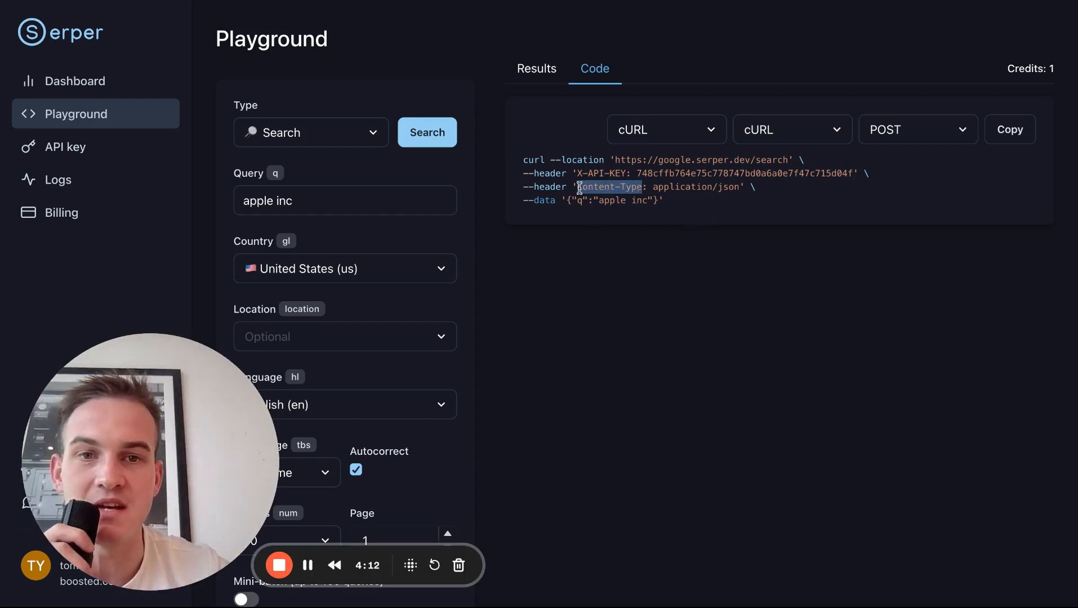
{"action": "double_click", "coordinate": [653, 186]}
{"action": "left_click", "coordinate": [440, 2]}
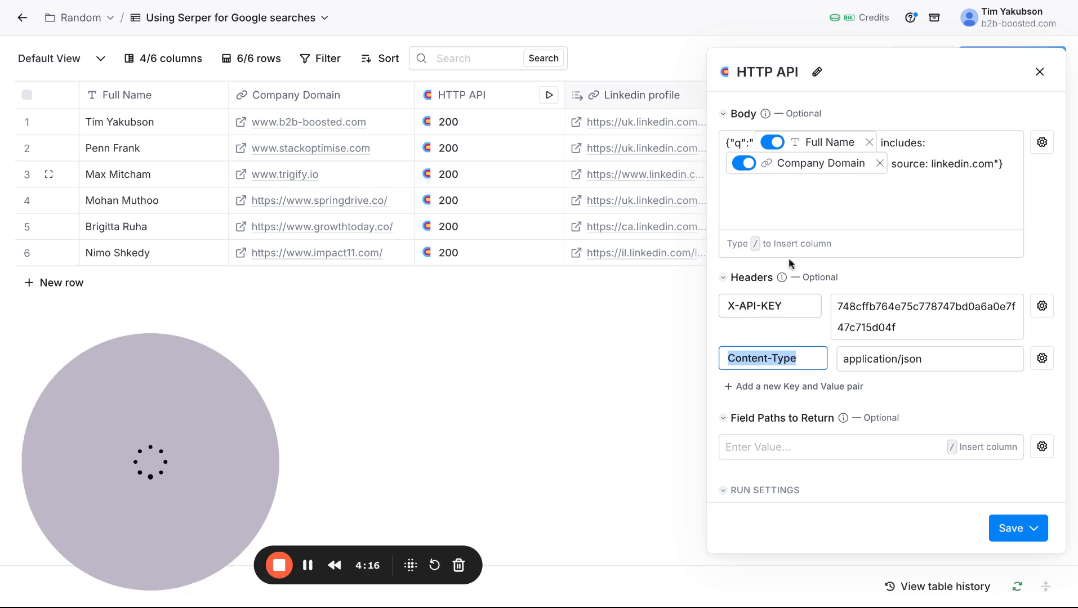
{"action": "left_click_drag", "start_coordinate": [916, 359], "coordinate": [856, 360]}
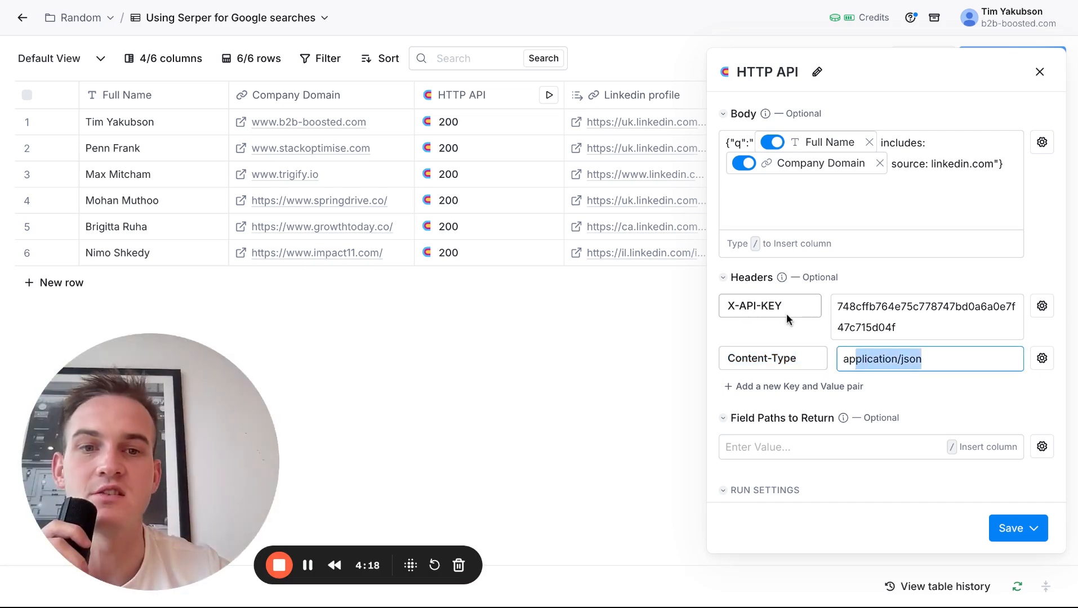
Save the HTTP API column's settings and run the 6 rows in this view
{"action": "scroll", "coordinate": [835, 402], "scroll_direction": "down", "scroll_amount": 3}
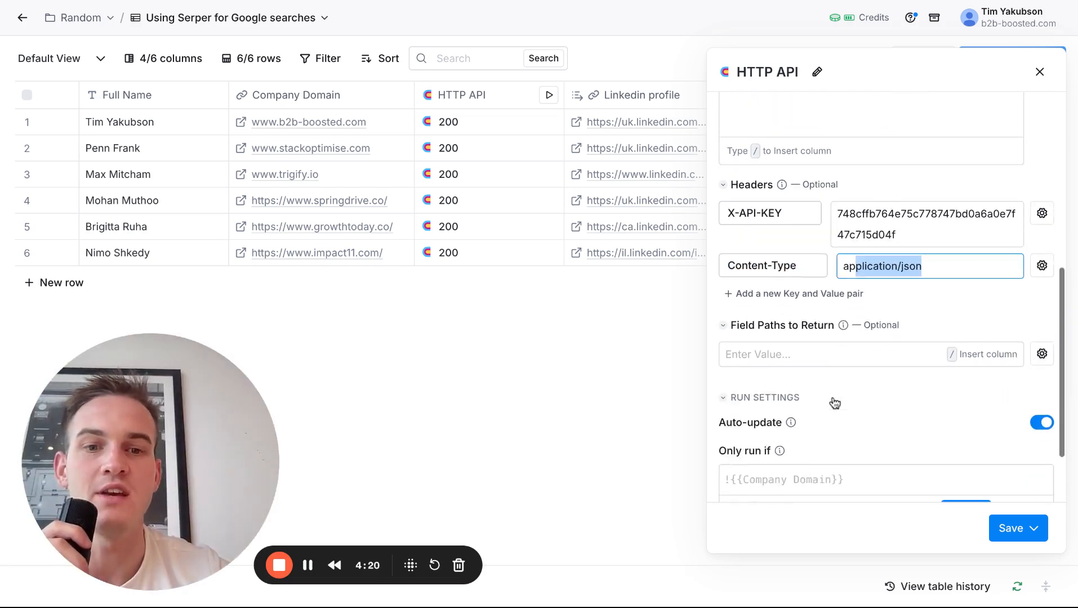
{"action": "left_click", "coordinate": [1021, 537]}
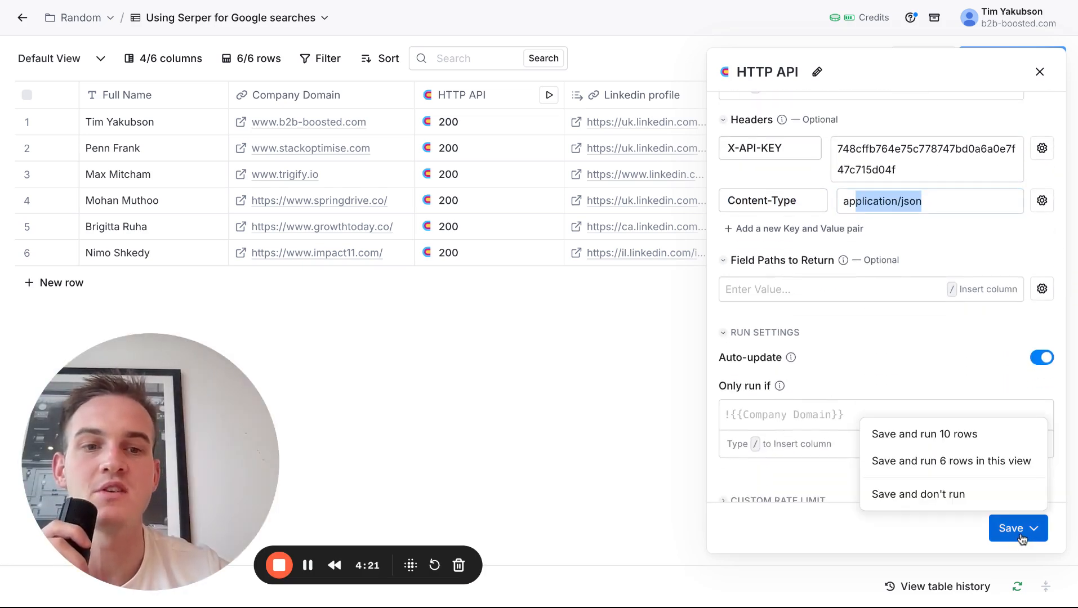
{"action": "left_click", "coordinate": [963, 462]}
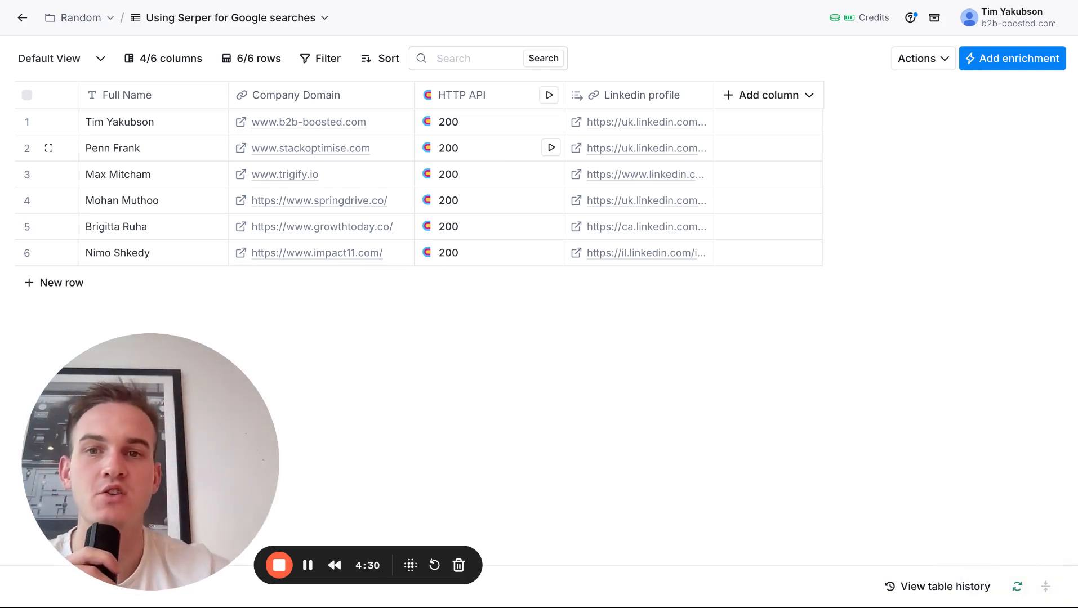
Inspect the Link, Title and Snippet of the first Organic result in the second row's HTTP API cell, and close the cell details
{"action": "left_click", "coordinate": [461, 147]}
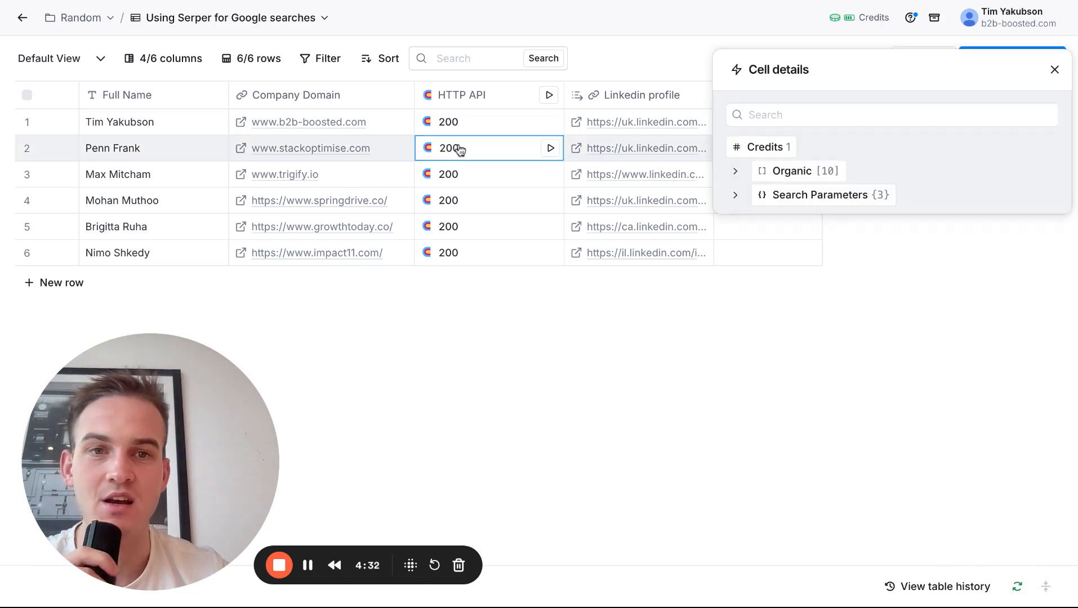
{"action": "mouse_move", "coordinate": [814, 185]}
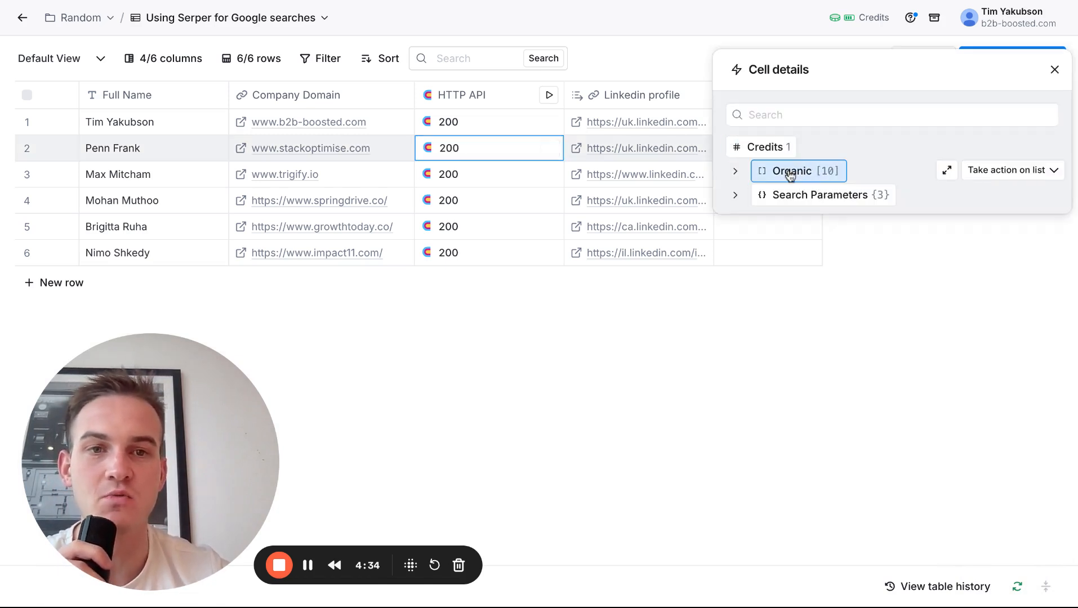
{"action": "left_click", "coordinate": [811, 179]}
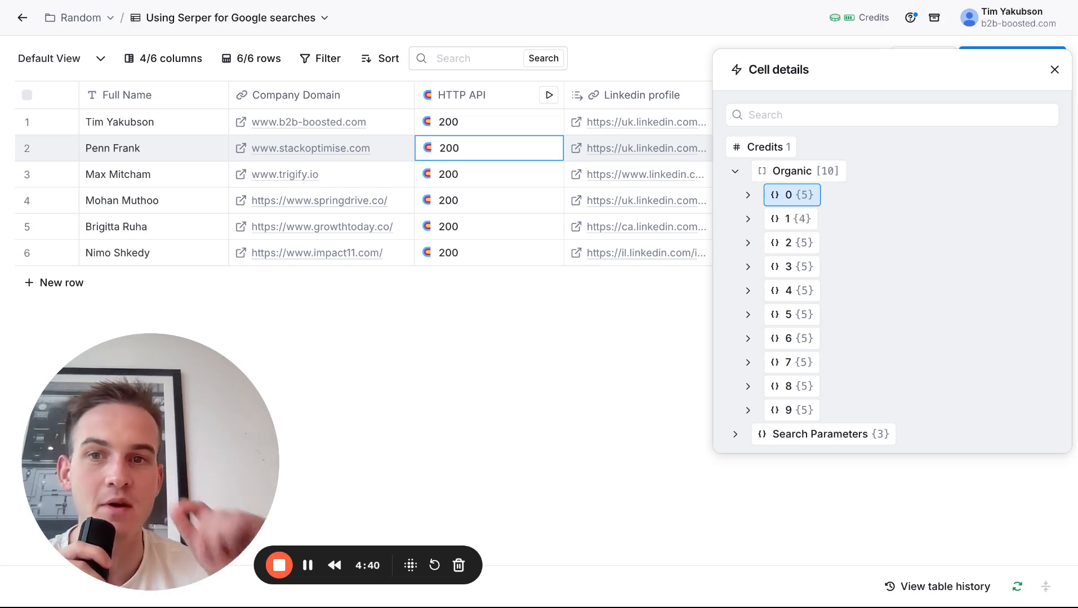
{"action": "left_click", "coordinate": [792, 195]}
{"action": "mouse_move", "coordinate": [868, 233]}
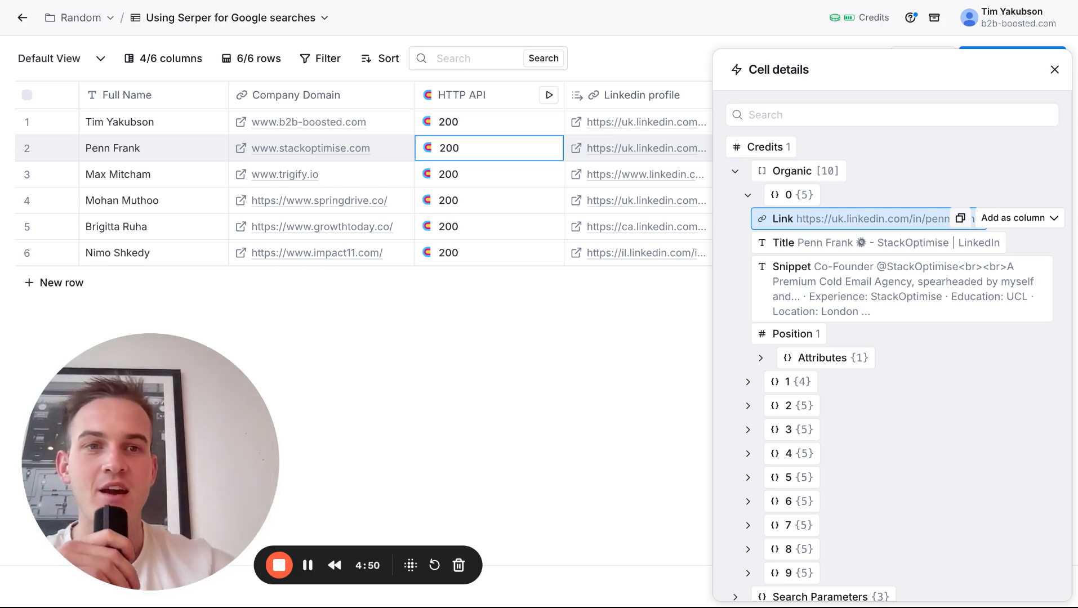
{"action": "left_click", "coordinate": [1054, 70]}
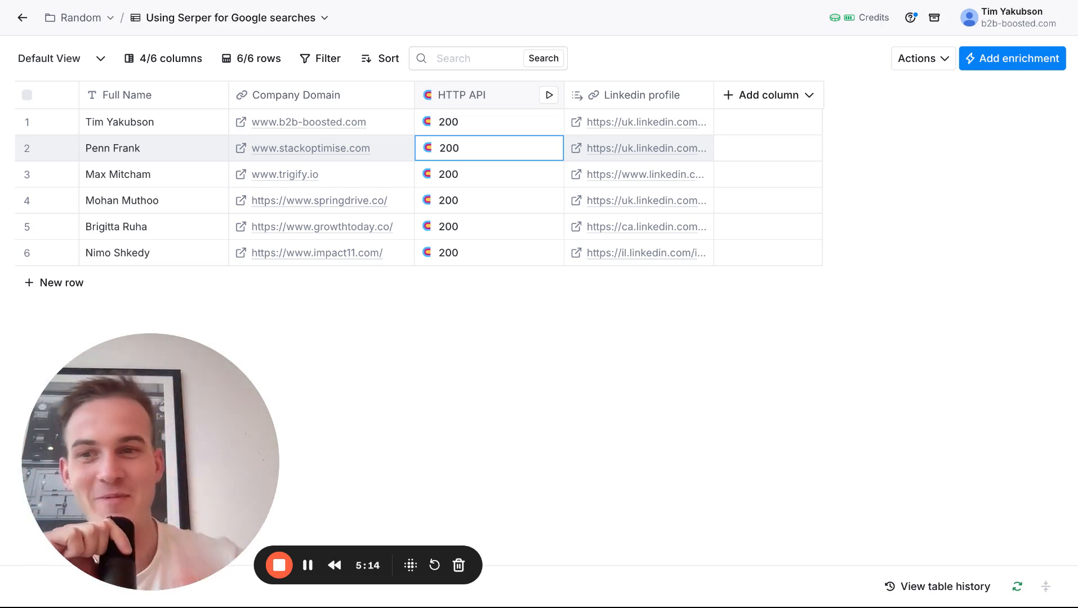
{"action": "mouse_move", "coordinate": [216, 434]}
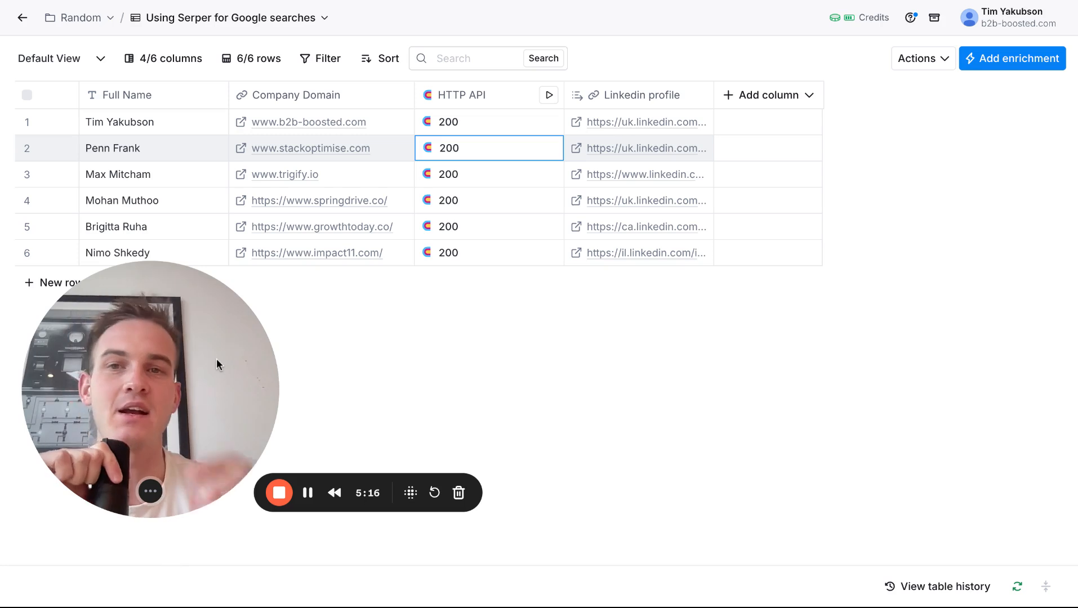